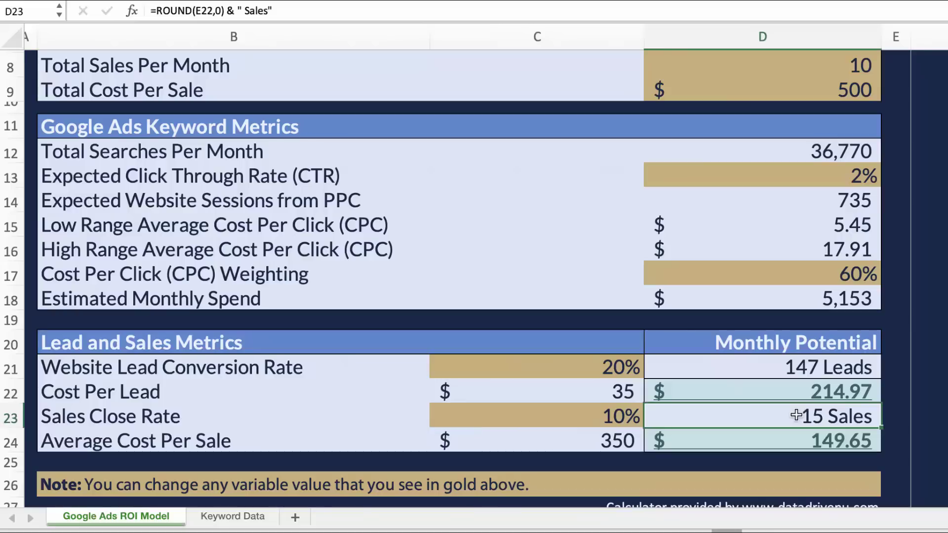
- Set the Expected Click Through Rate (CTR) in the Google Ads Keyword Metrics section to 3%
click(815, 430)
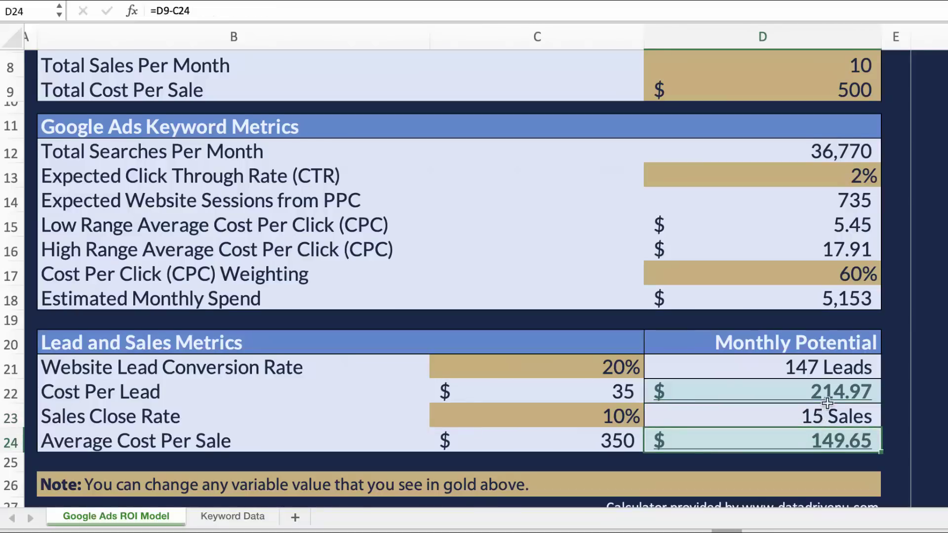
scroll(827, 399, up, 2)
click(833, 211)
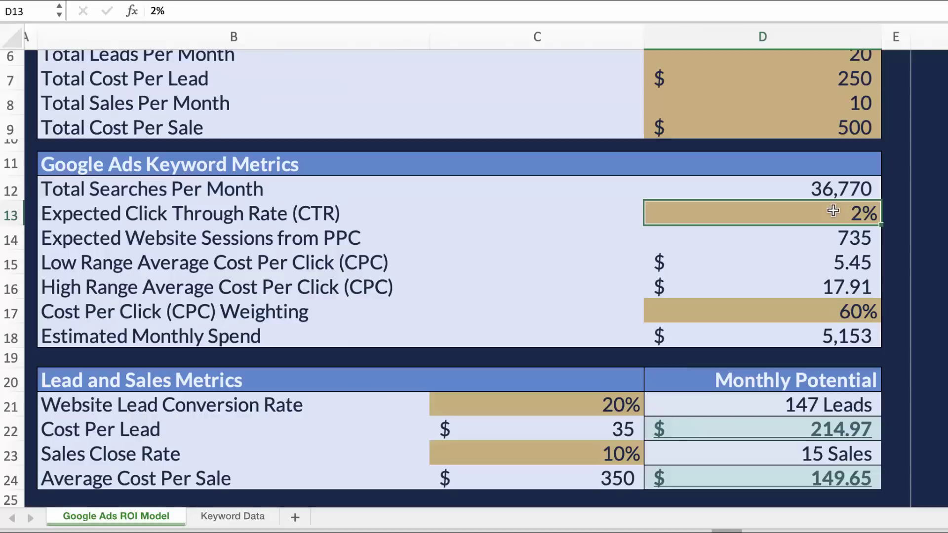
text(3)
key(Return)
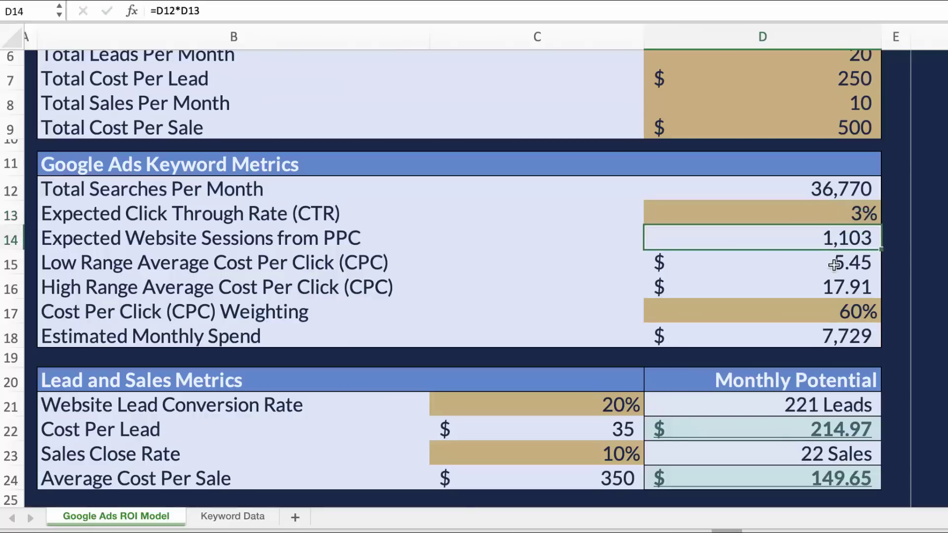
- Set the Cost Per Click (CPC) Weighting to 100%
click(849, 335)
click(846, 239)
click(851, 312)
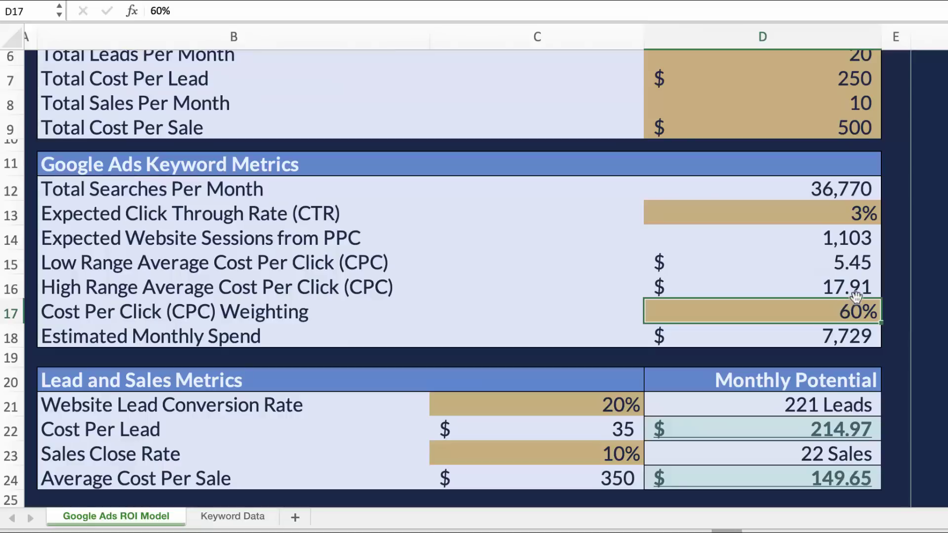
text(100)
key(Return)
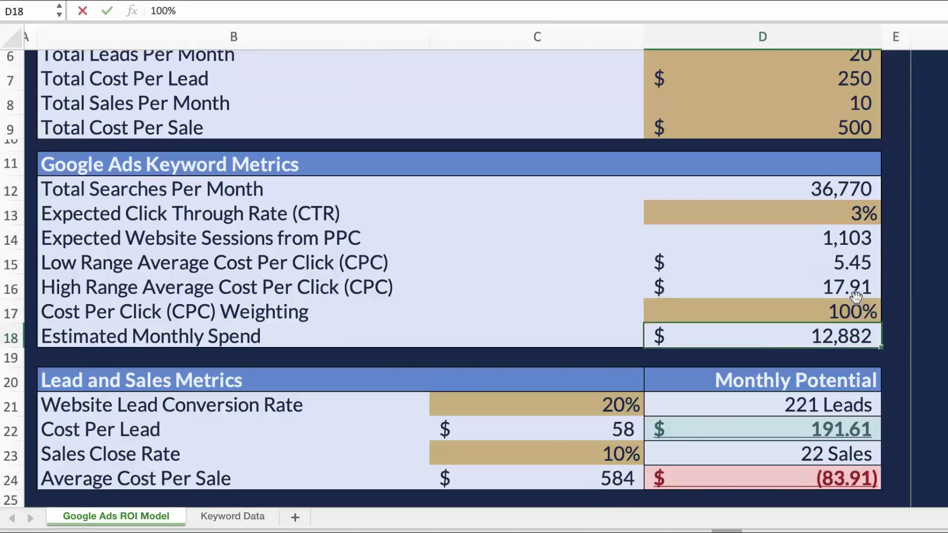
- Set the Cost Per Click (CPC) Weighting to 50%
scroll(861, 494, down, 1)
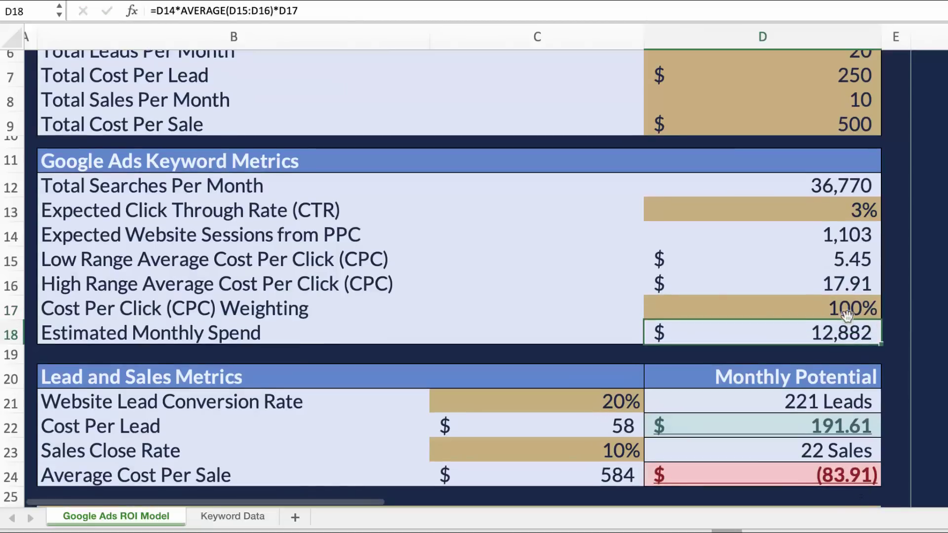
click(845, 314)
text(50)
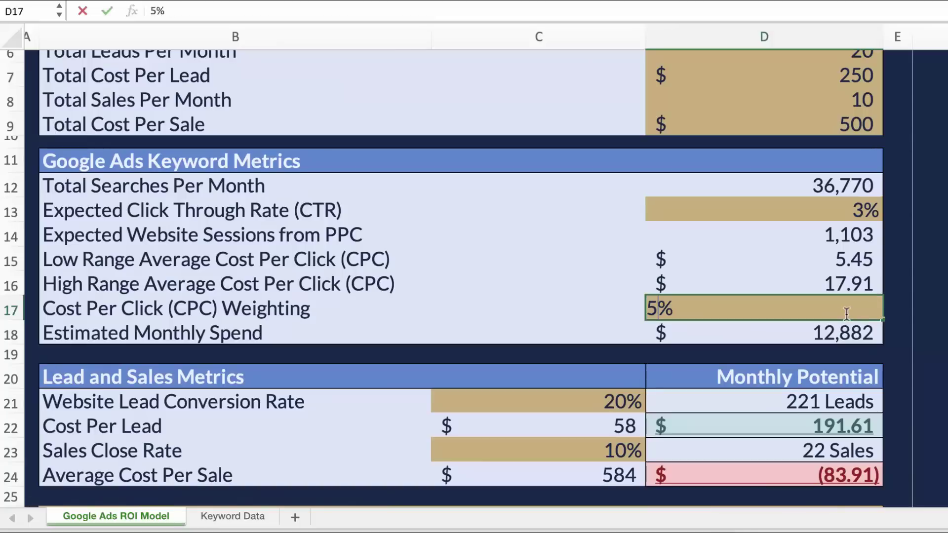
key(Return)
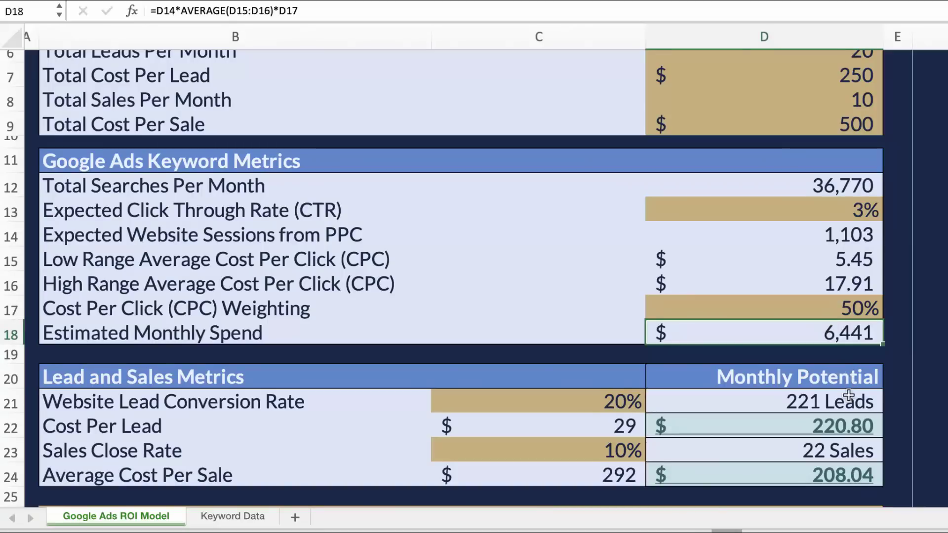
- Set the Website Lead Conversion Rate in the Lead and Sales Metrics section to 10%
click(621, 401)
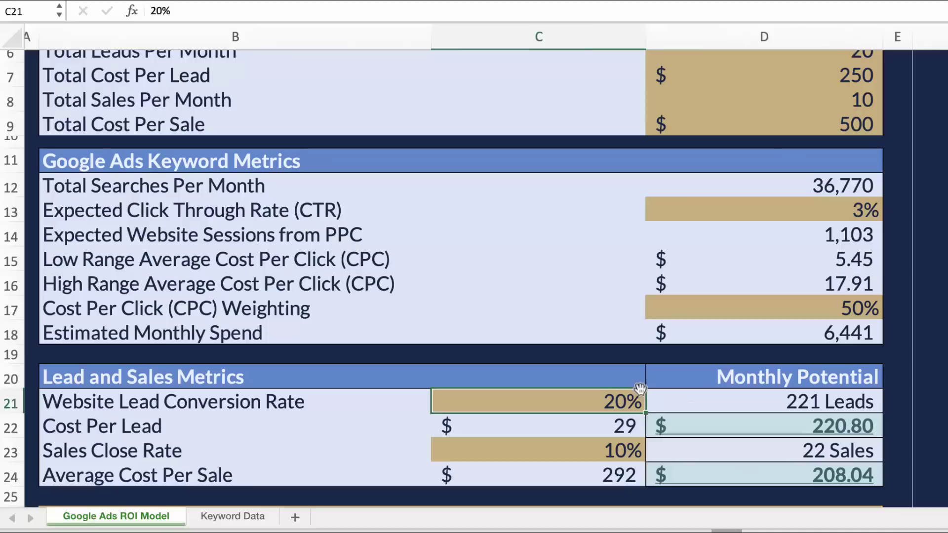
text(10)
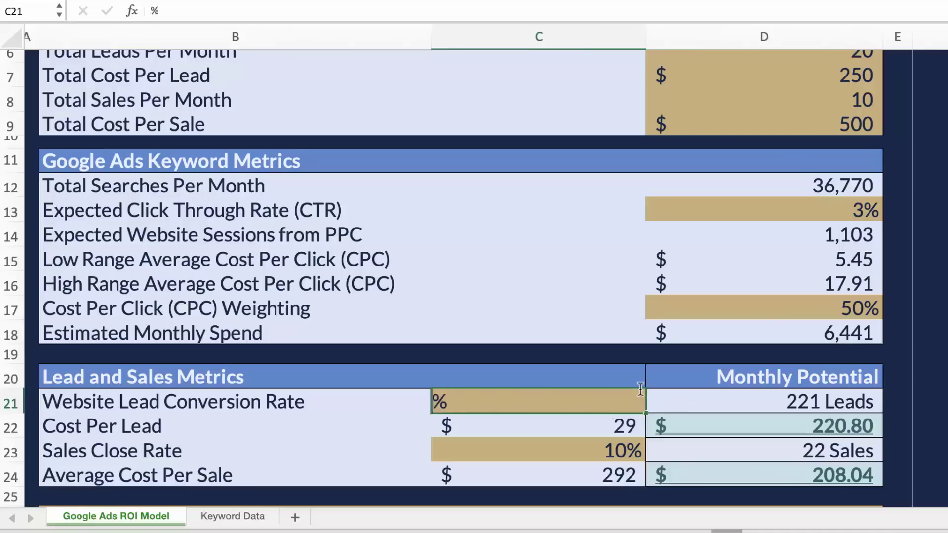
key(Return)
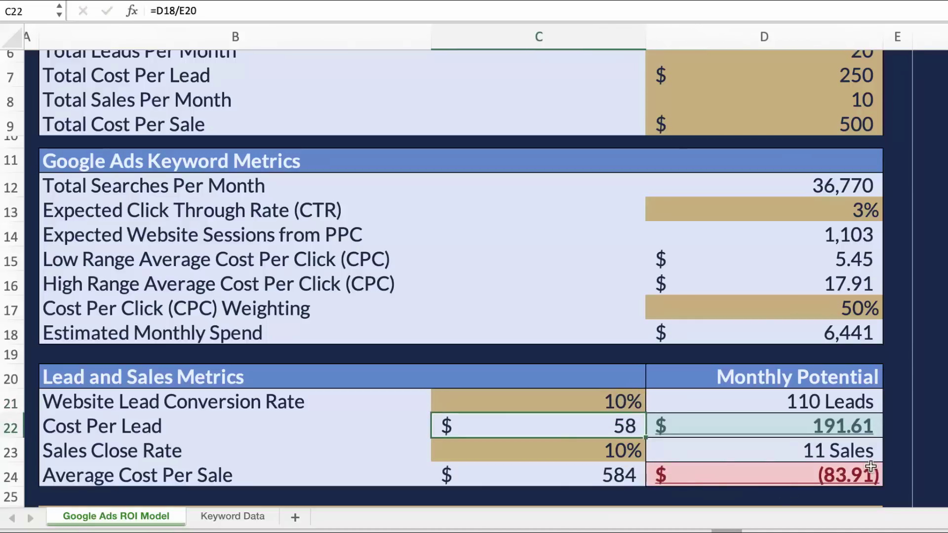
- Set the Total Cost Per Sale goal in the Your Goals section to $1,000
click(627, 452)
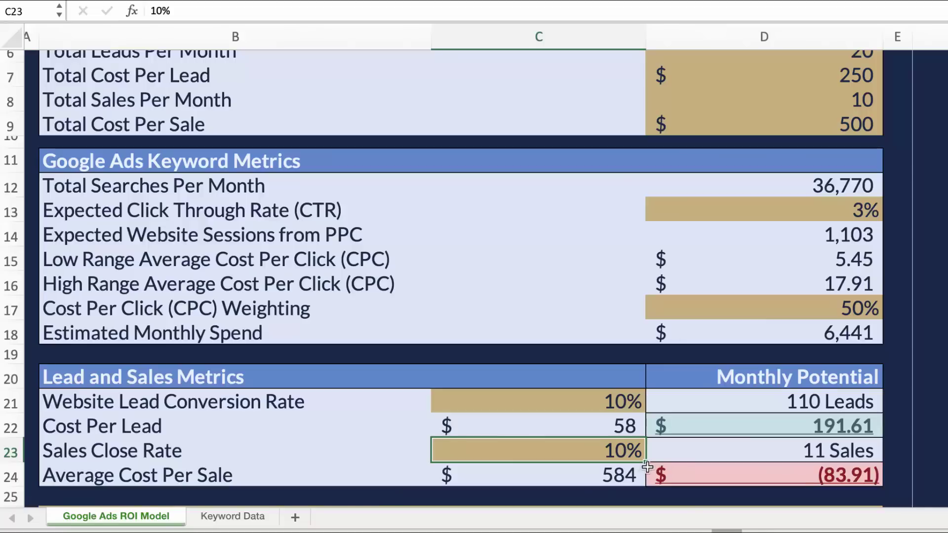
click(627, 468)
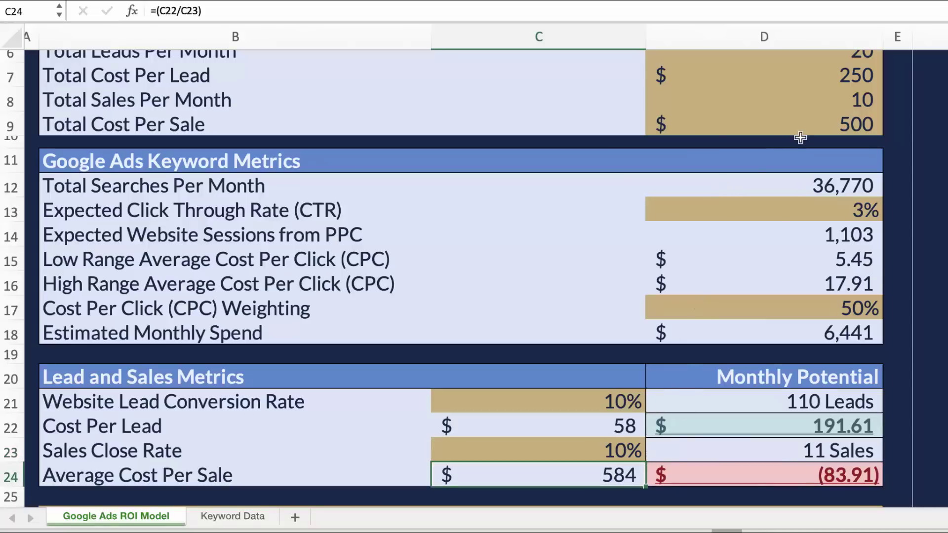
click(772, 127)
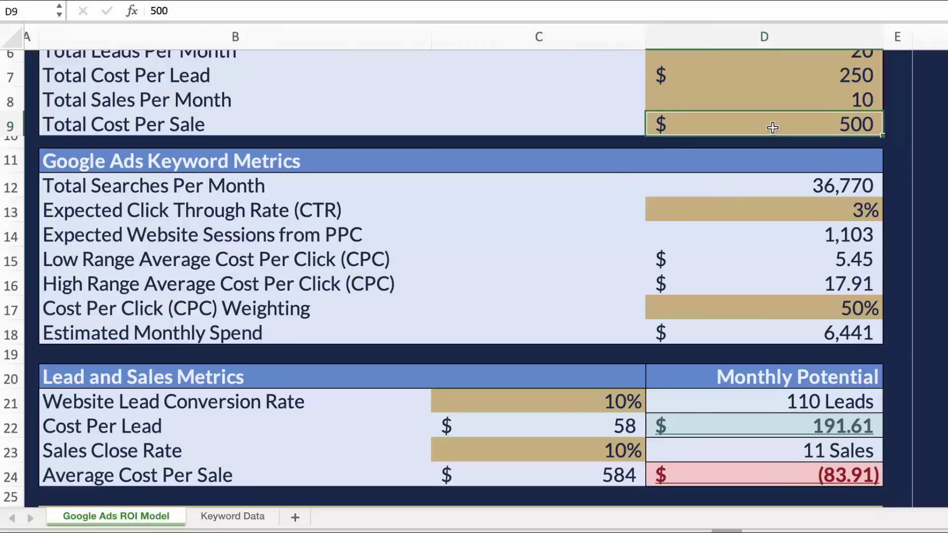
scroll(773, 127, up, 3)
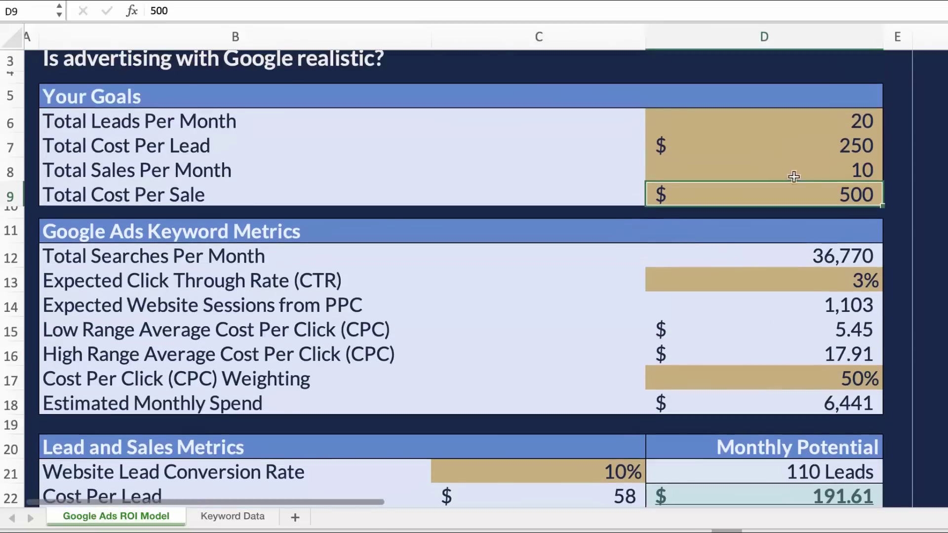
click(843, 80)
click(841, 191)
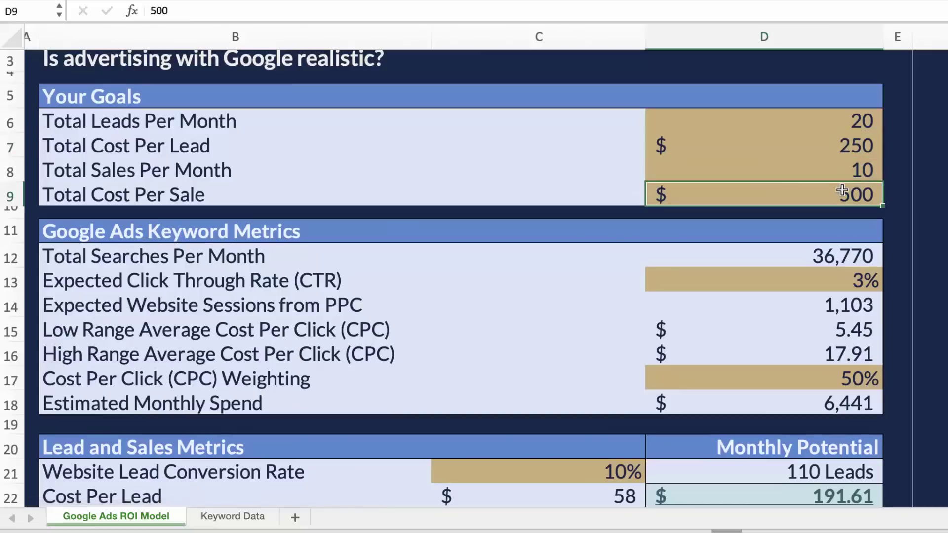
text(1000)
key(Return)
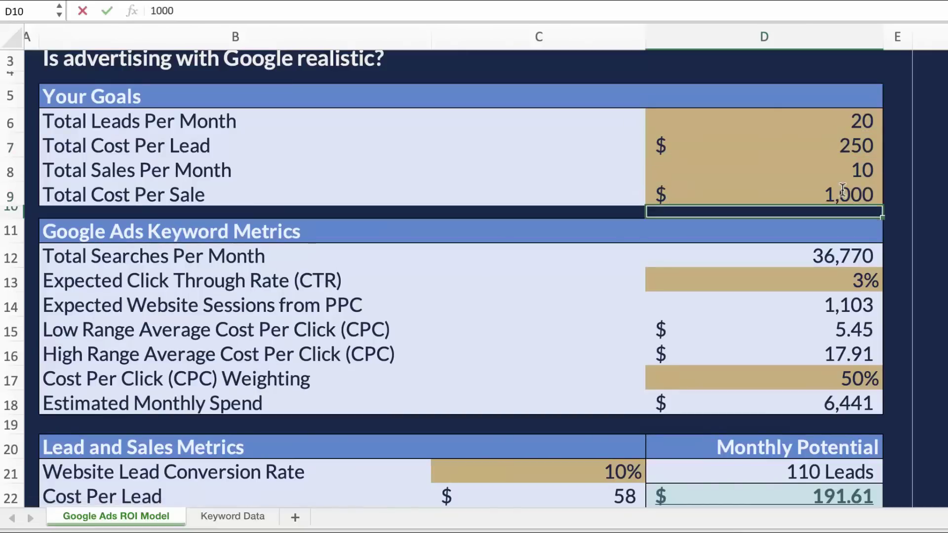
- Examine the average cost per sale potential against the cost goal, along with the click-through, website lead conversion and sales close rates
scroll(842, 190, down, 3)
scroll(849, 199, down, 2)
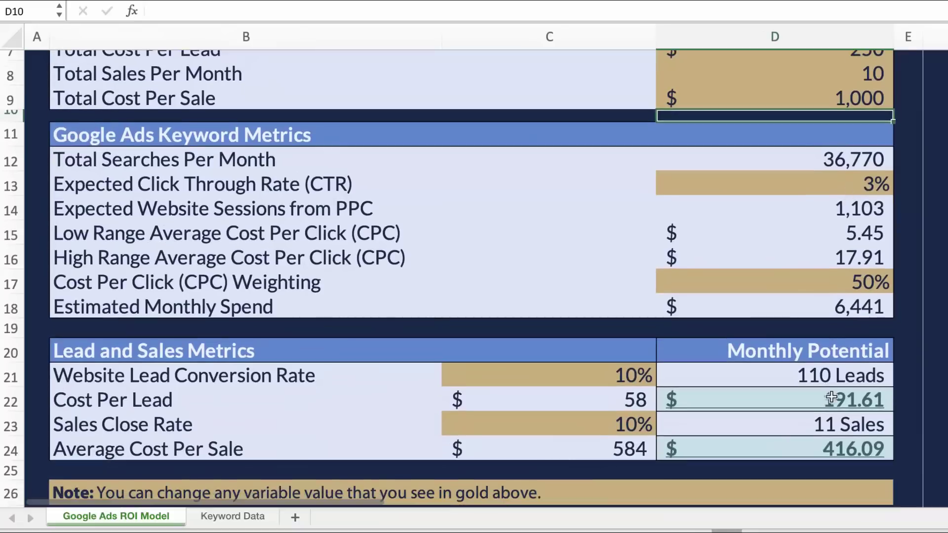
click(825, 444)
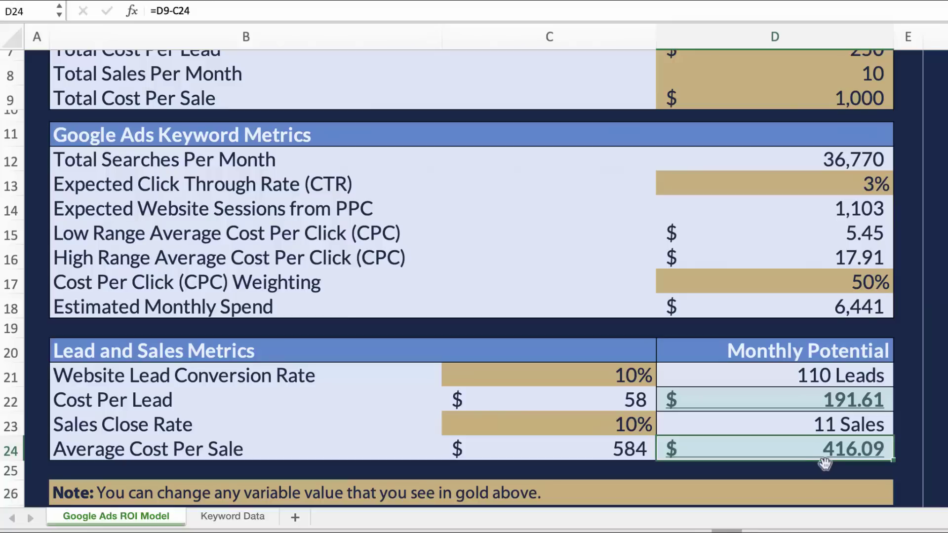
scroll(824, 463, up, 3)
click(809, 173)
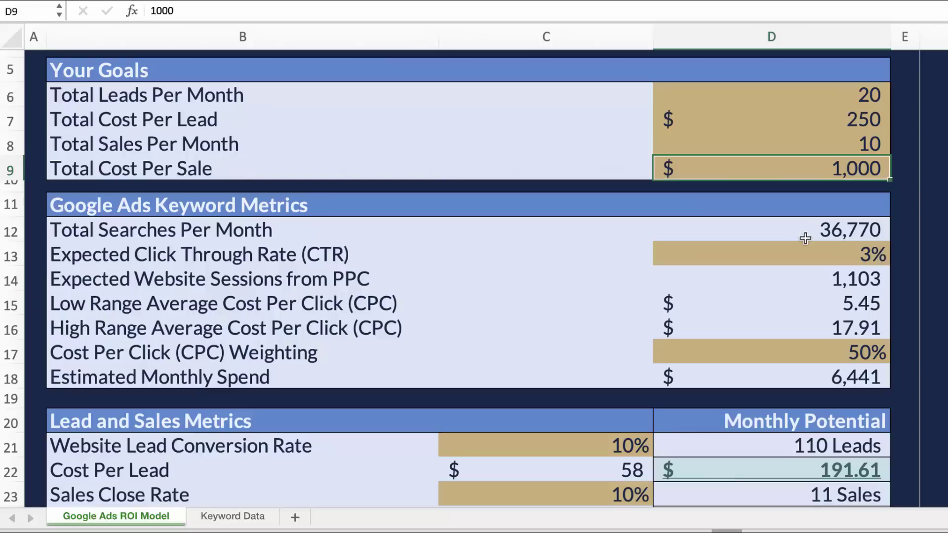
scroll(790, 247, down, 4)
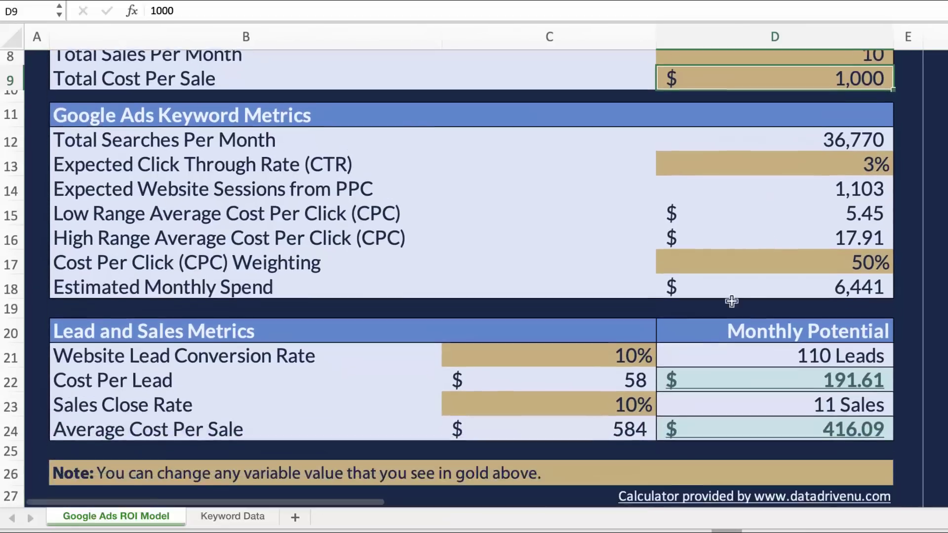
click(610, 338)
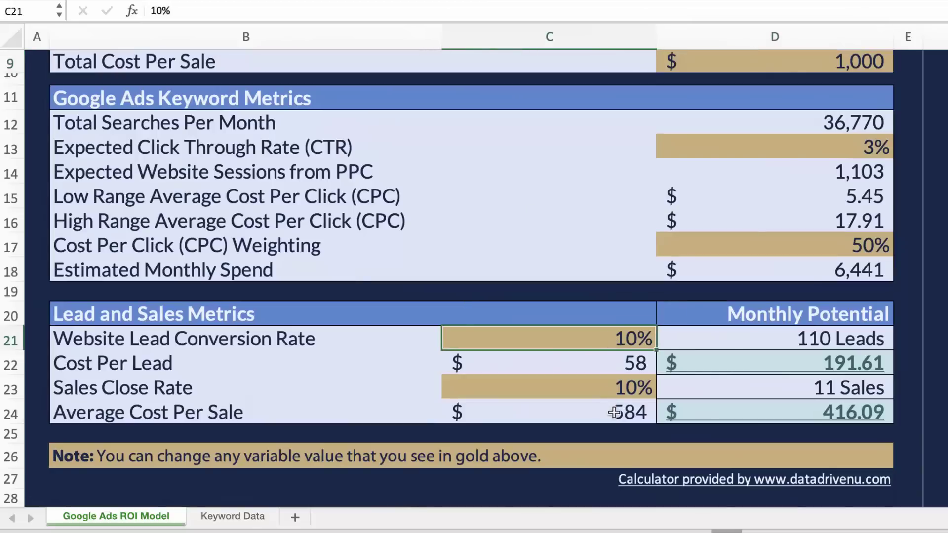
click(607, 389)
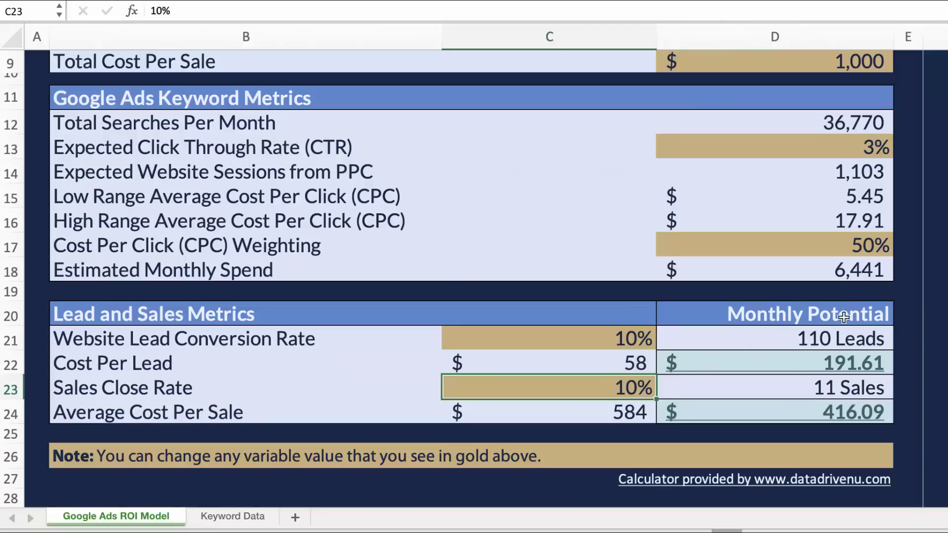
click(828, 154)
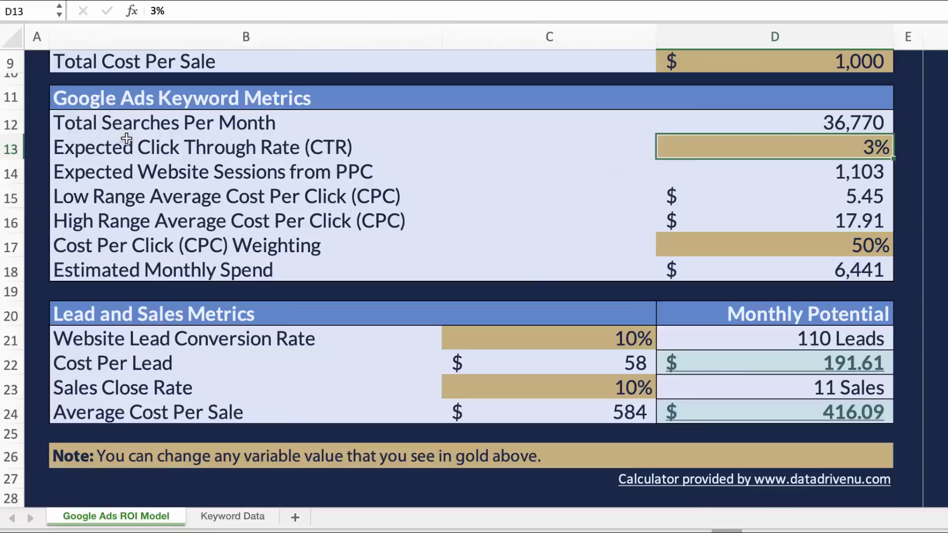
click(403, 332)
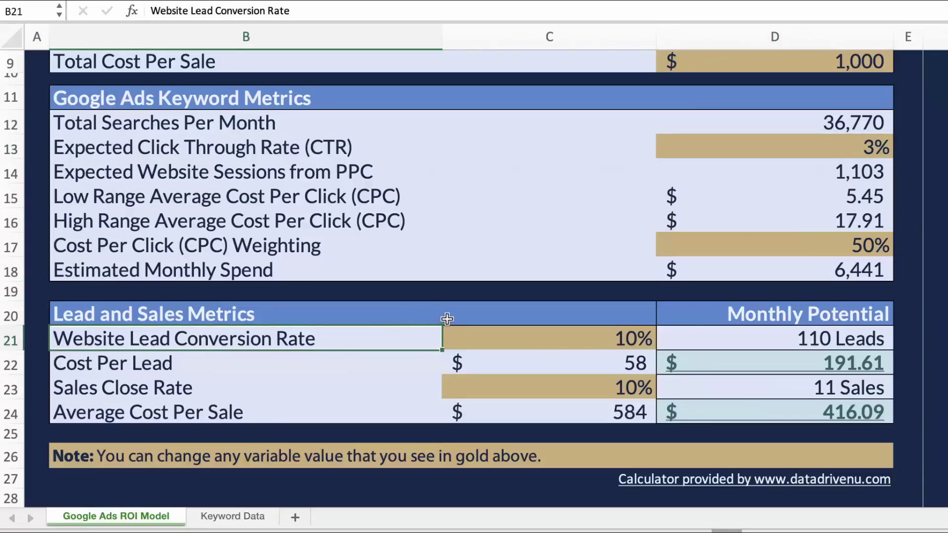
click(592, 335)
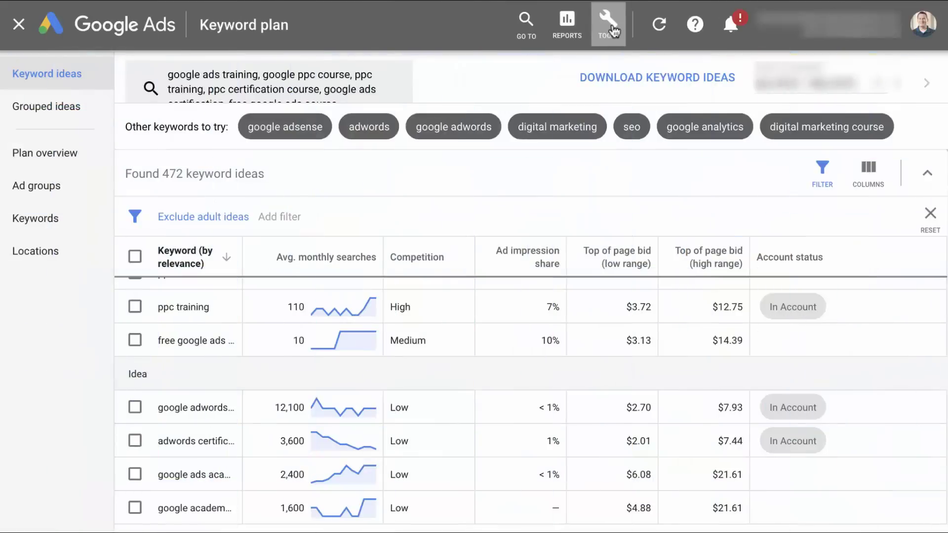
- Open the Find new keywords search of the Keyword Planner in Google Ads
click(612, 31)
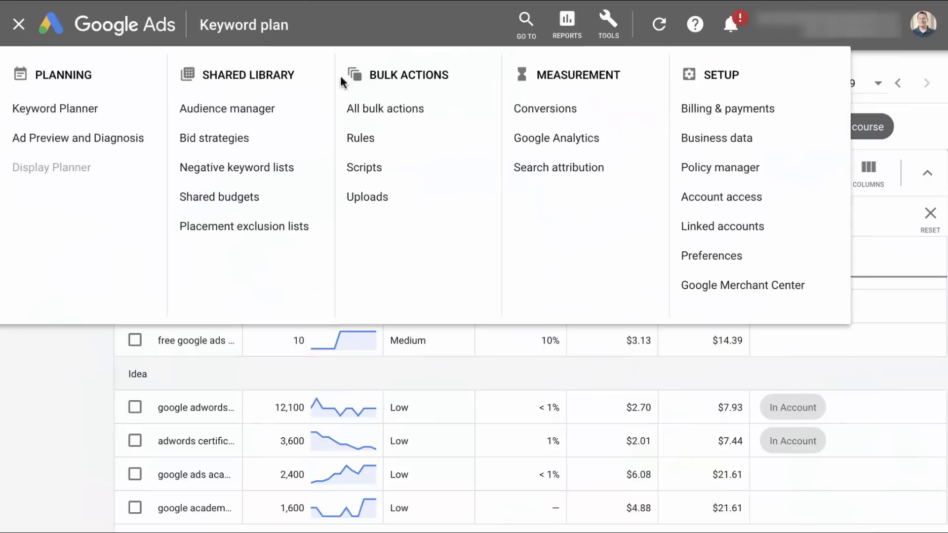
click(77, 112)
click(247, 212)
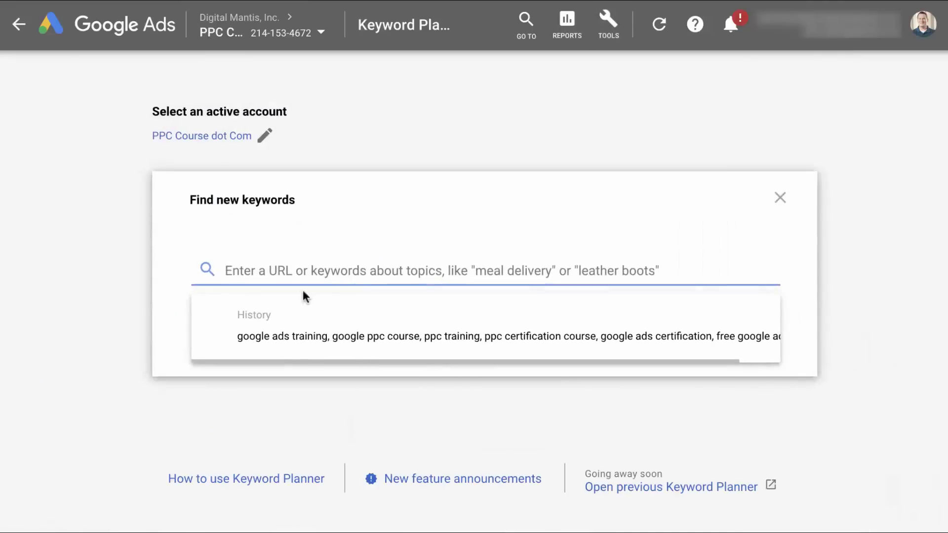
- Get keyword ideas for the terms "tax attorney", "tax law" and "tax lawyer"
text(t)
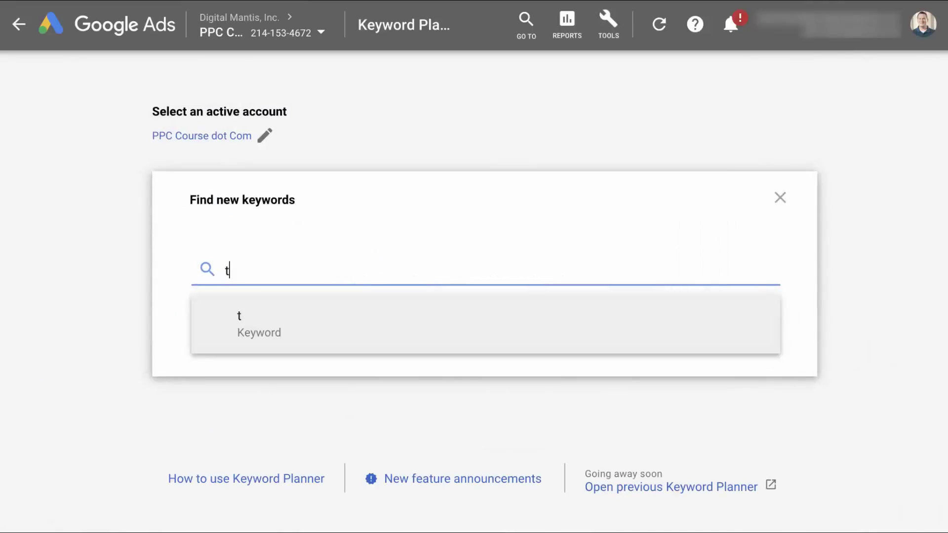
text(ax attorney)
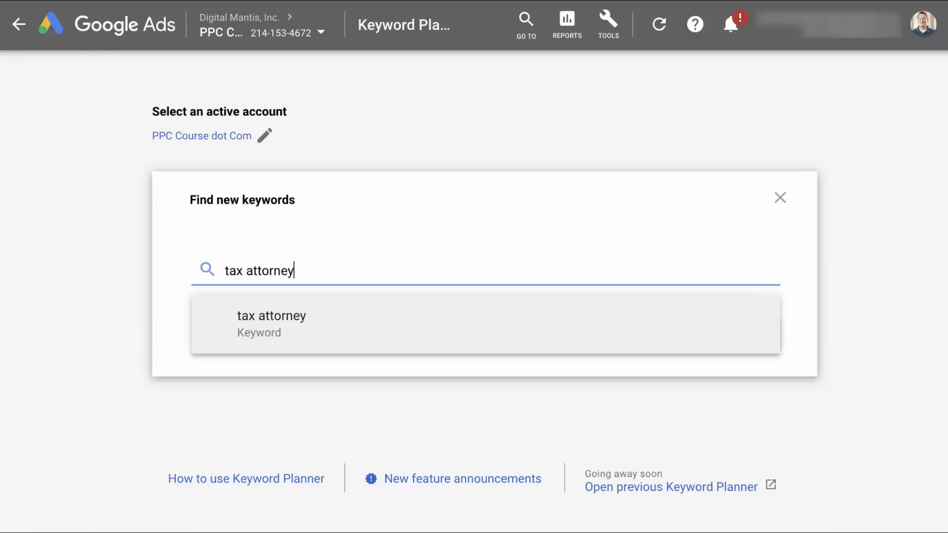
key(Return)
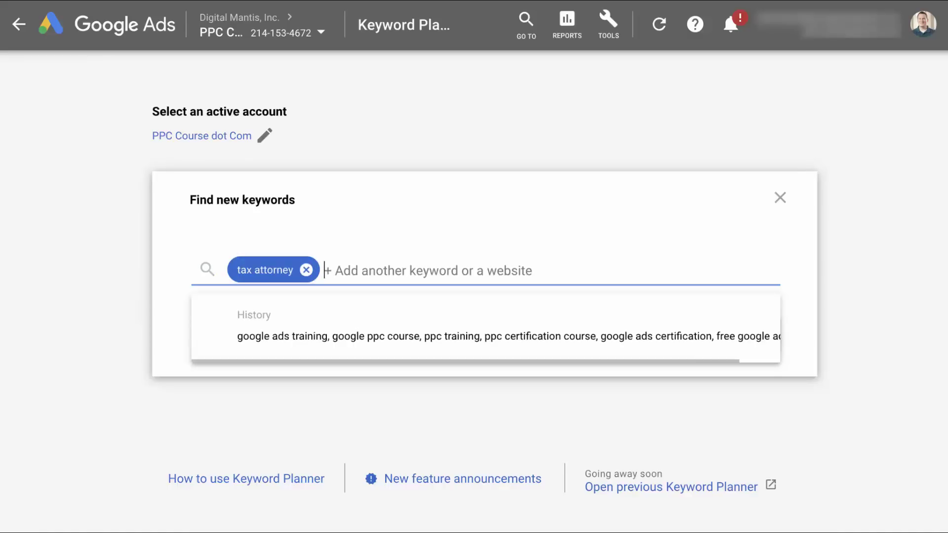
text(tax law)
key(Return)
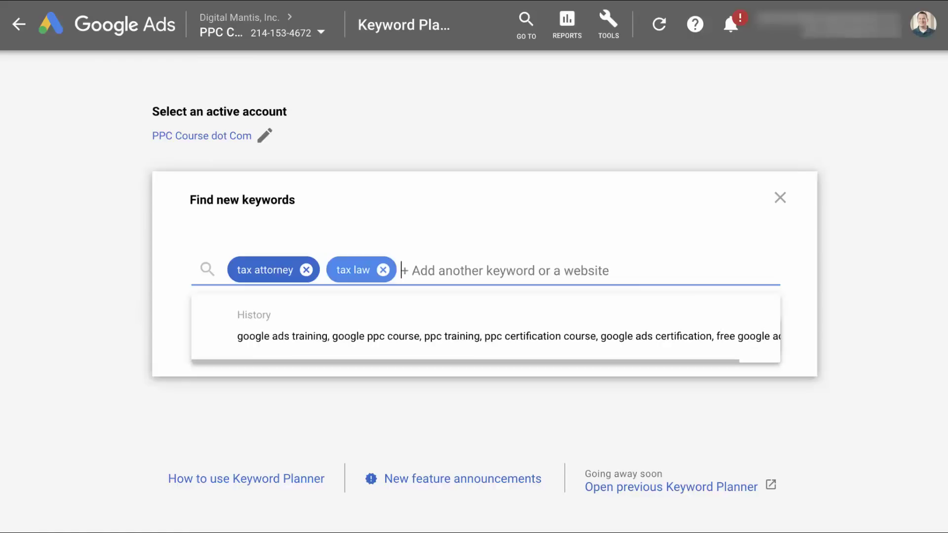
text(tax lawyer)
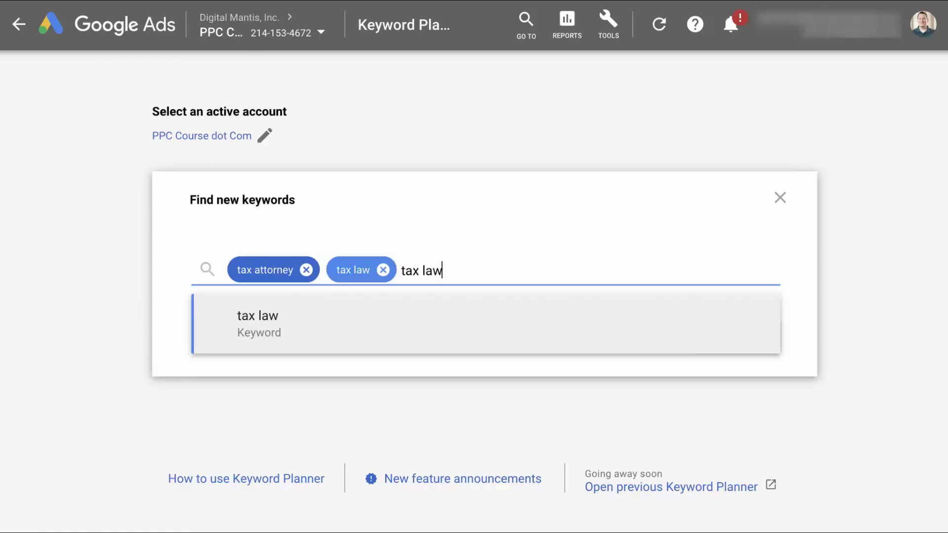
key(Return)
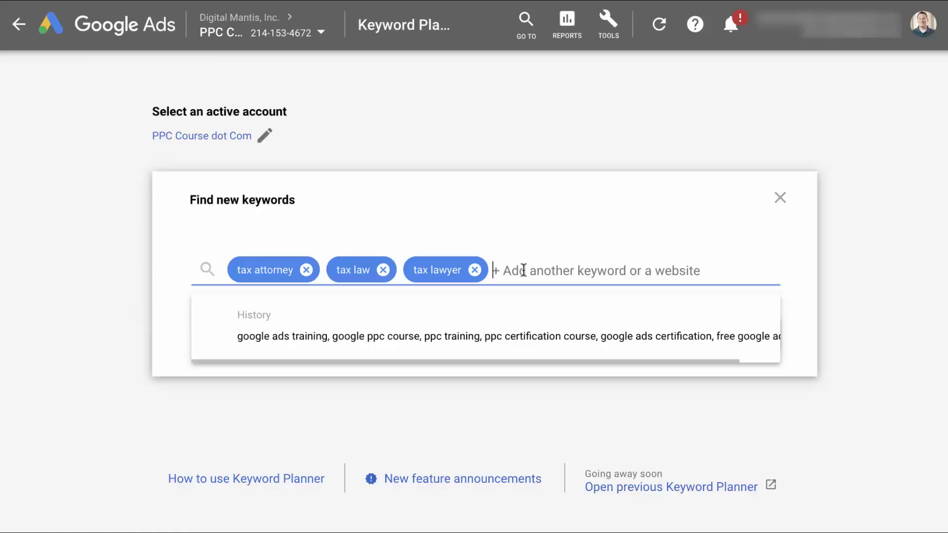
key(Return)
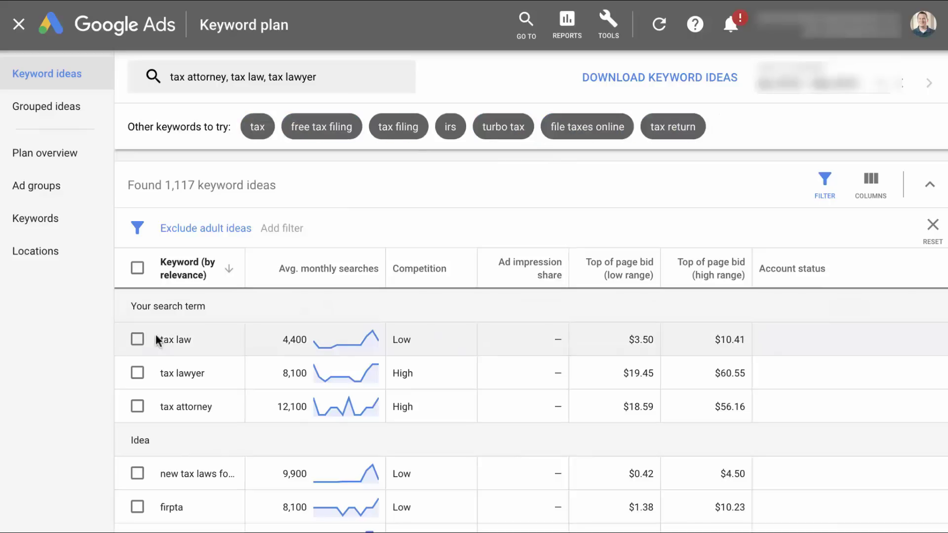
- Look through the tax-related keyword ideas with their search volumes and bids, and download the whole list
scroll(212, 395, down, 1)
scroll(182, 478, down, 5)
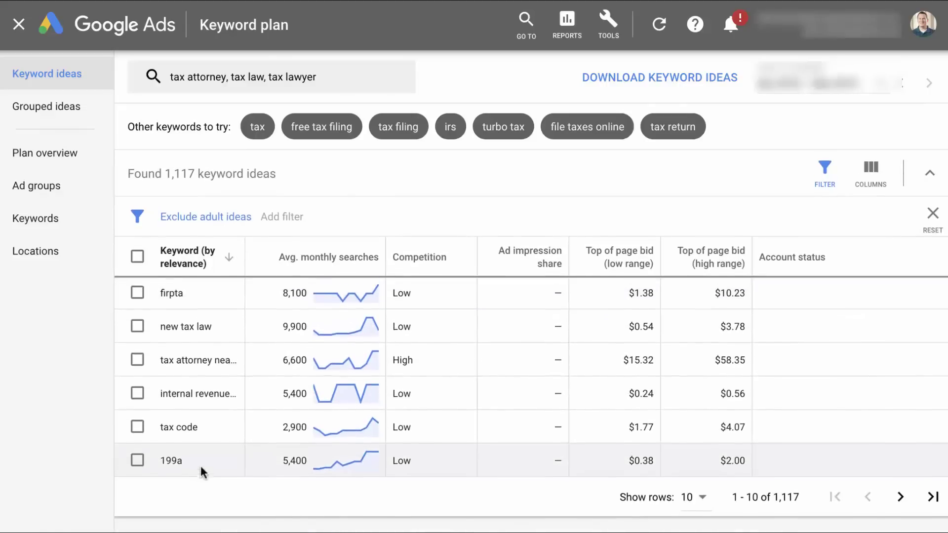
scroll(200, 466, up, 1)
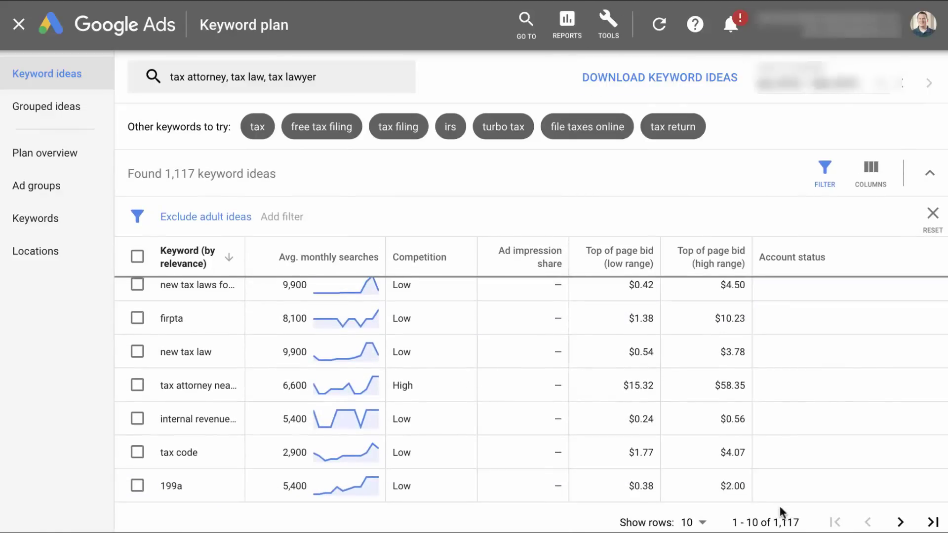
click(637, 79)
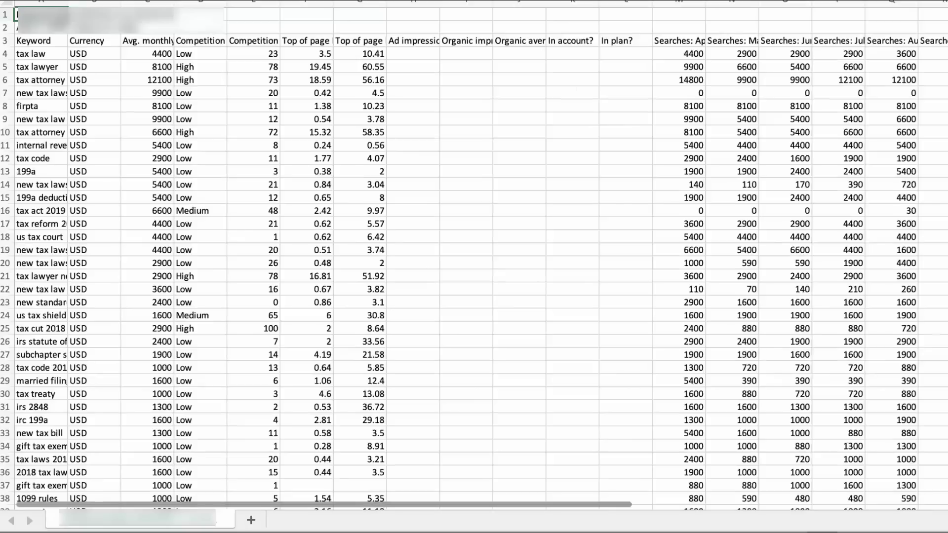
- Copy keyword rows 4 to 1120 from the downloaded file over the old data in the Keyword Data sheet, starting at cell A2
click(10, 54)
scroll(44, 138, down, 20)
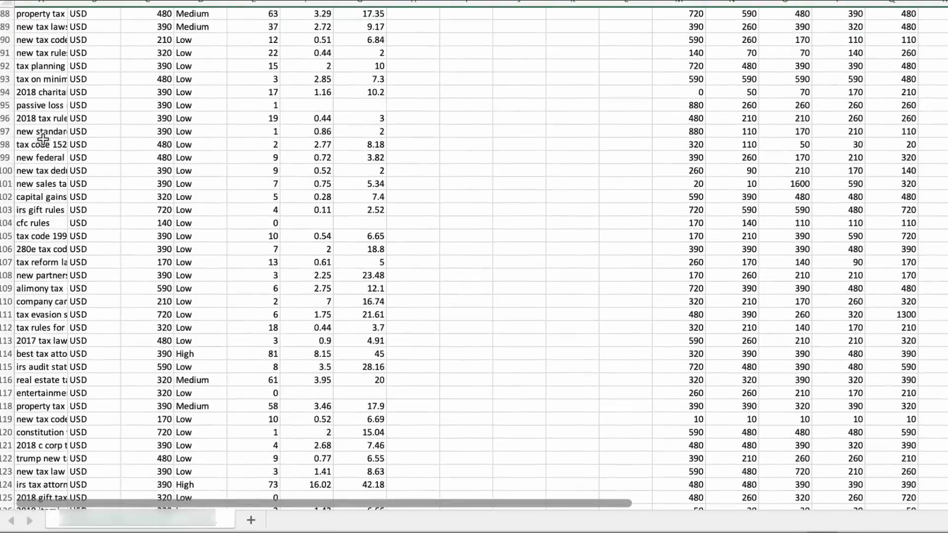
scroll(45, 138, down, 20)
scroll(66, 137, down, 20)
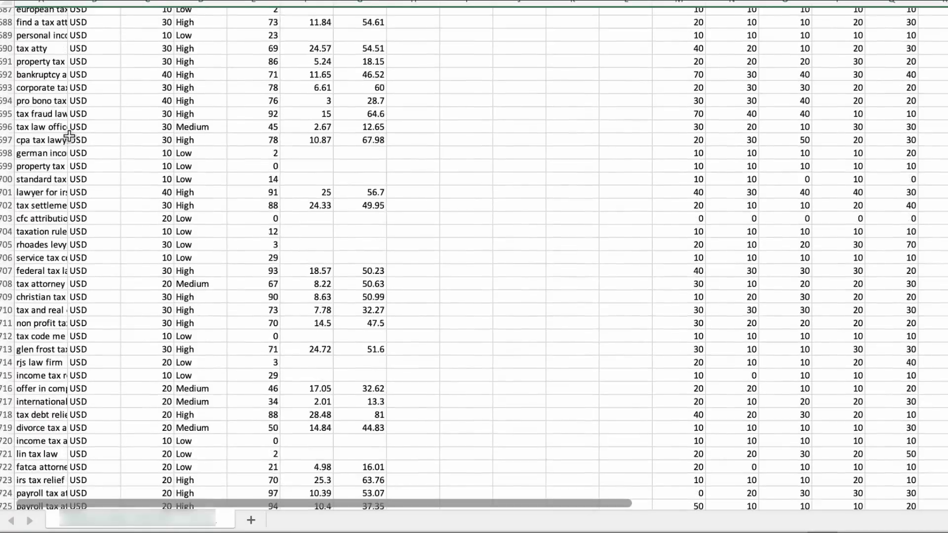
scroll(69, 134, down, 15)
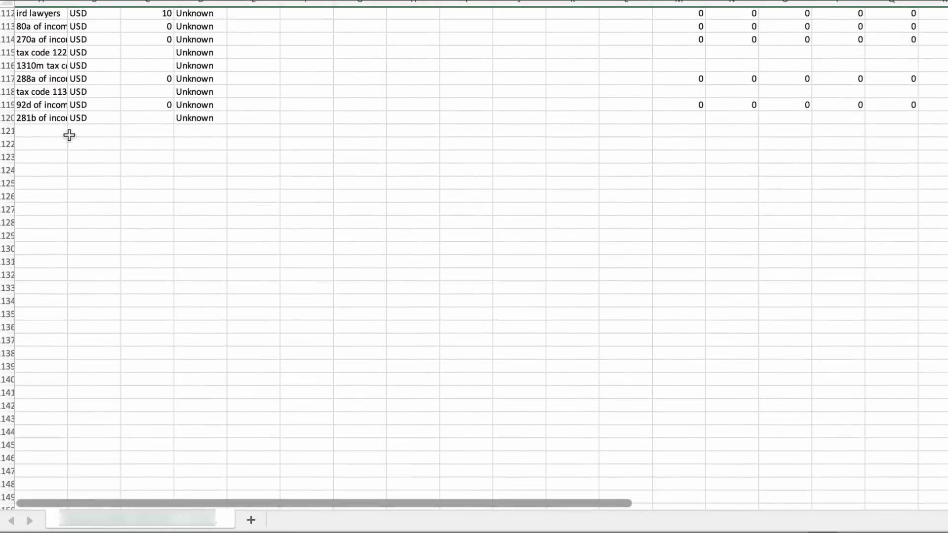
shift+click(10, 118)
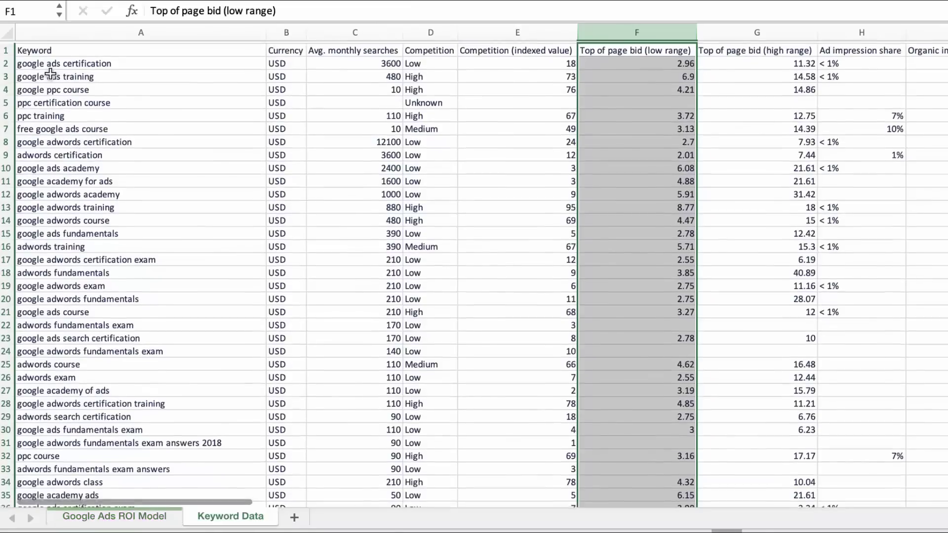
click(47, 62)
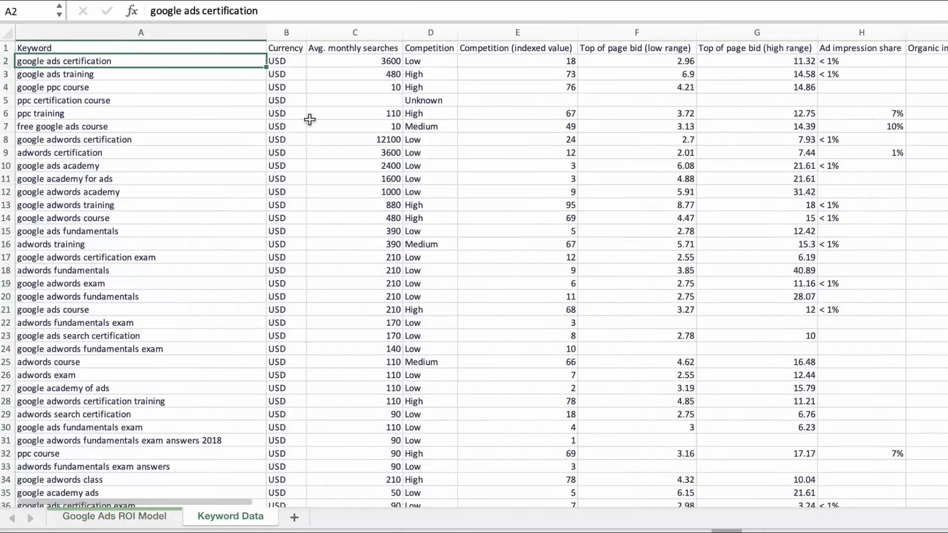
key(super+v)
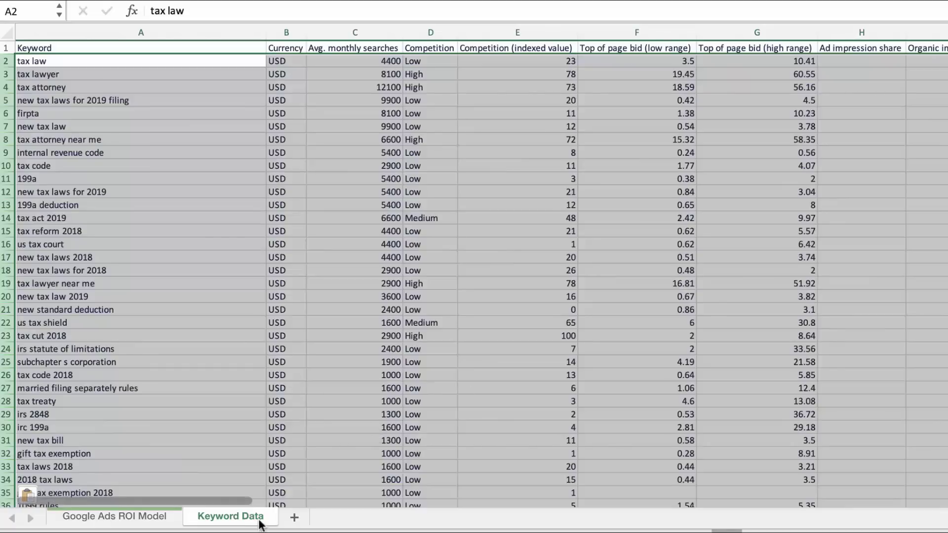
- Set the Total Cost Per Lead goal in the Google Ads ROI Model sheet to $1,000
click(131, 517)
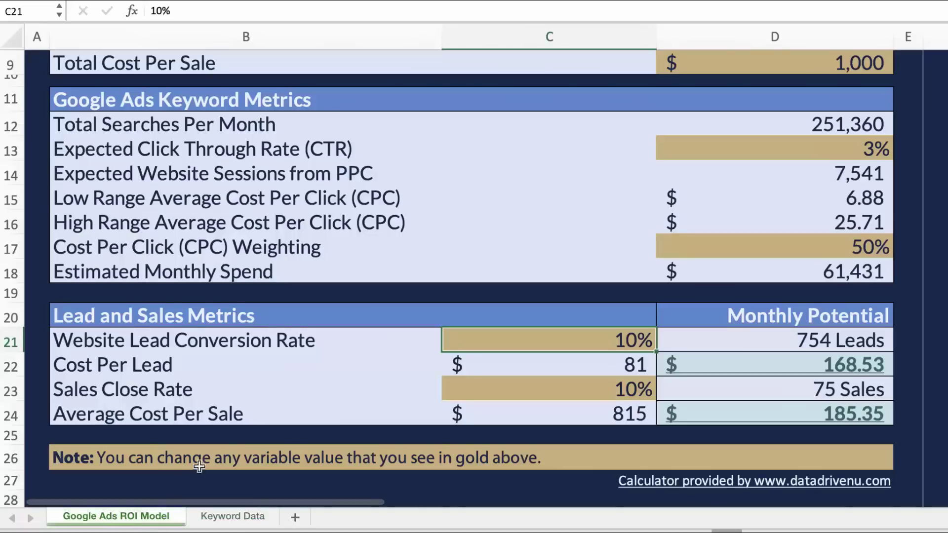
scroll(474, 383, up, 5)
click(847, 194)
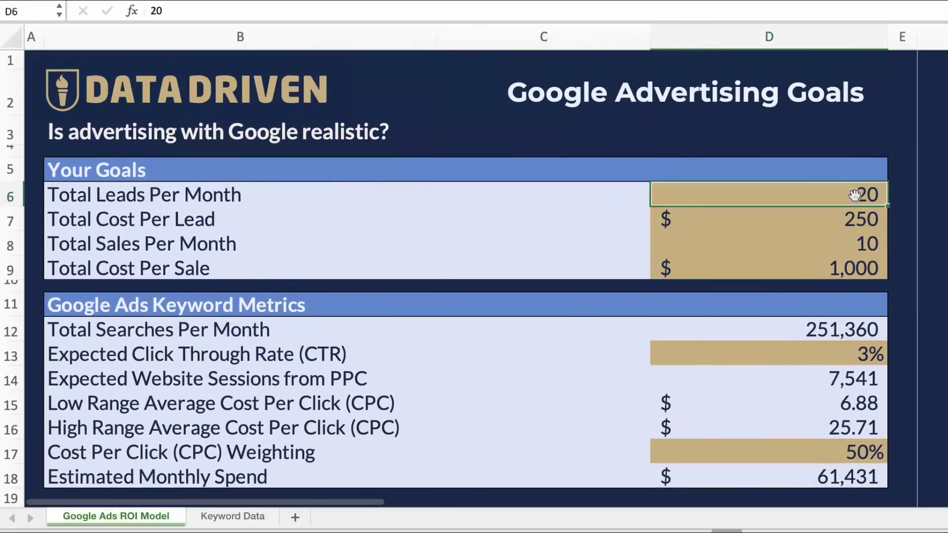
click(850, 269)
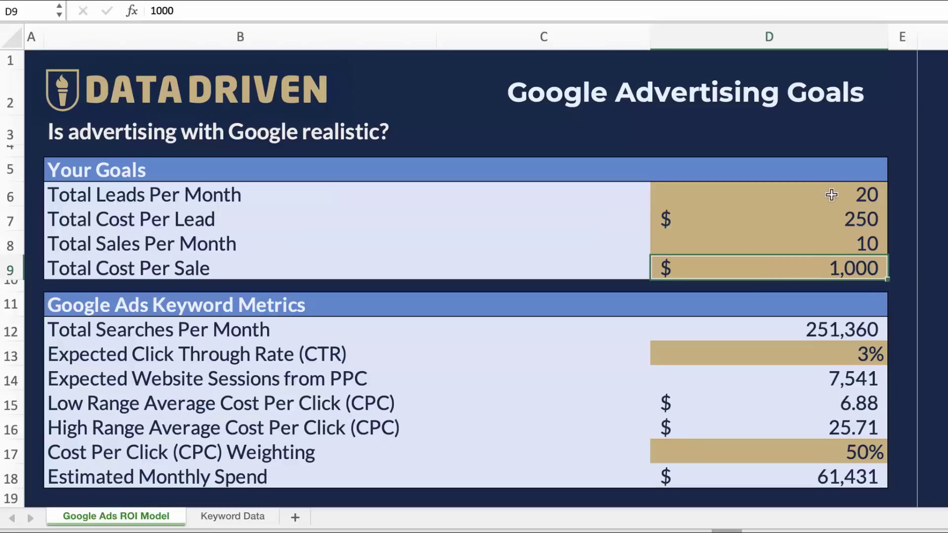
click(826, 219)
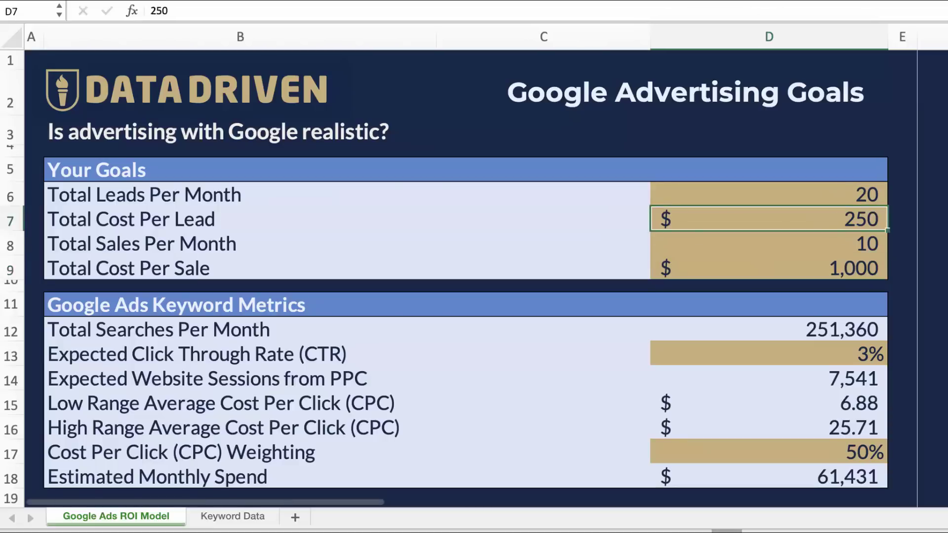
text(1000)
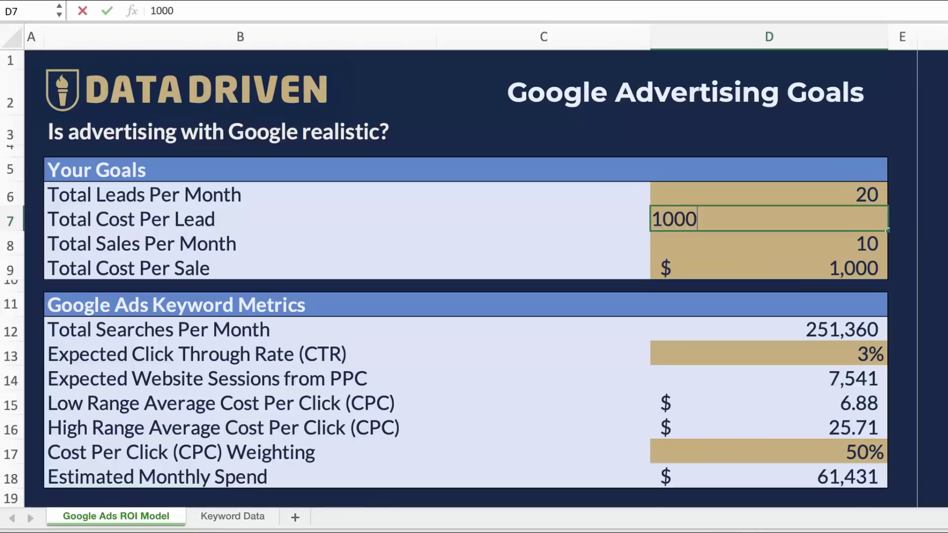
key(Return)
- Set the Total Cost Per Sale goal to $5,000 and check the monthly sales and leads goals
click(867, 272)
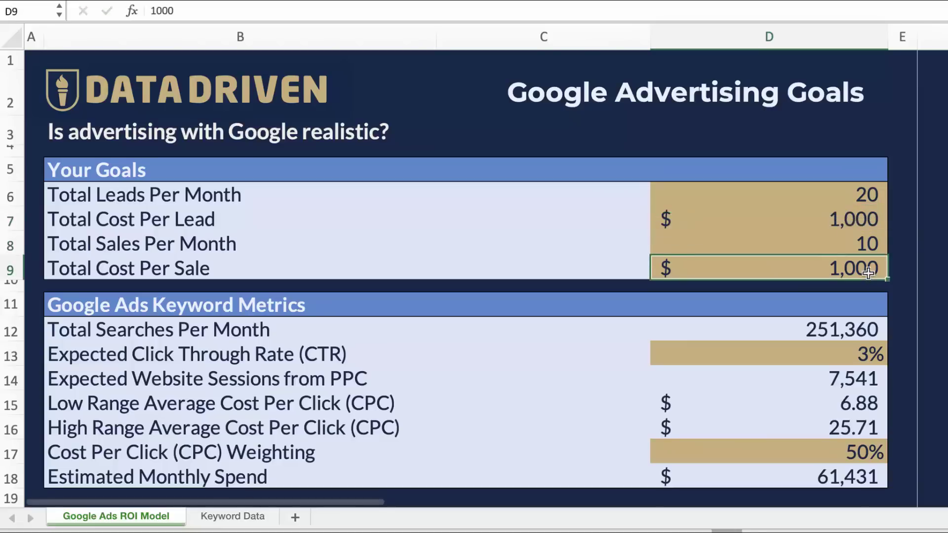
text(5000)
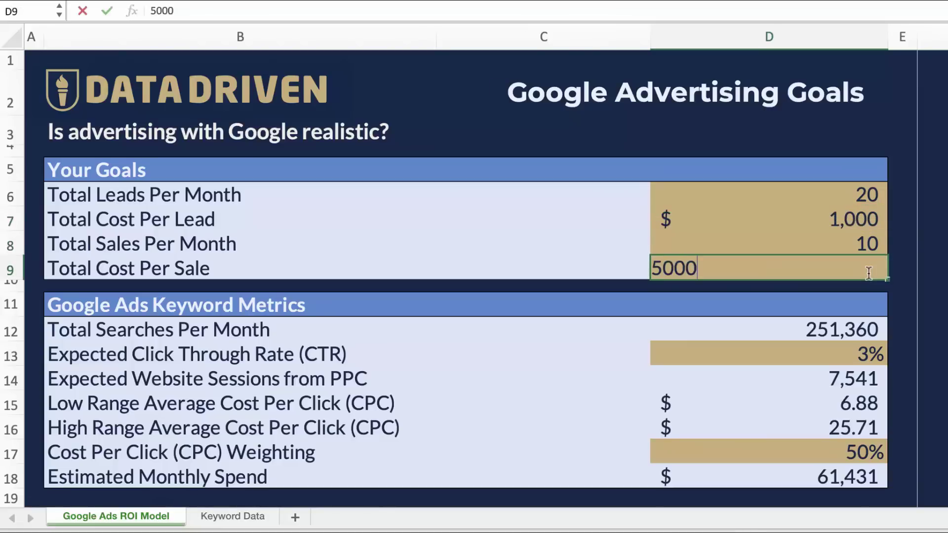
key(Return)
click(876, 245)
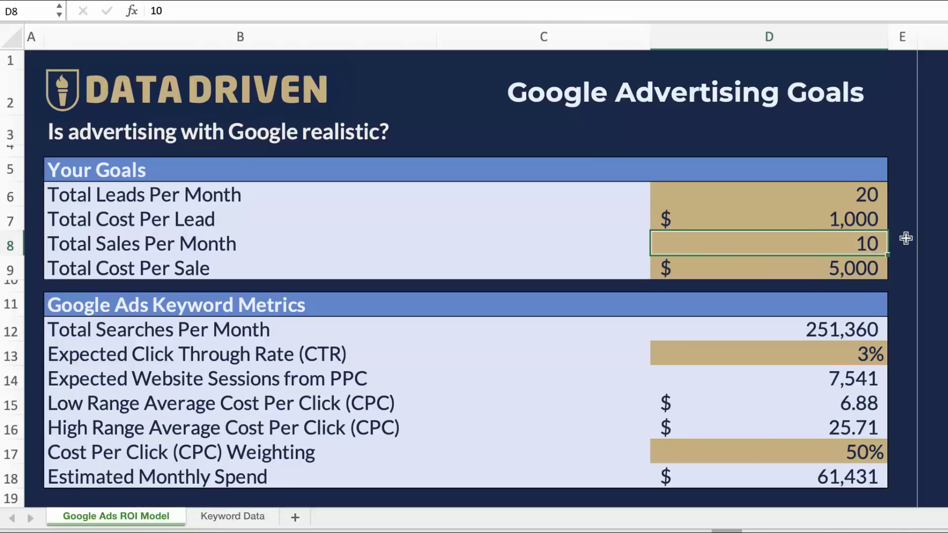
click(860, 193)
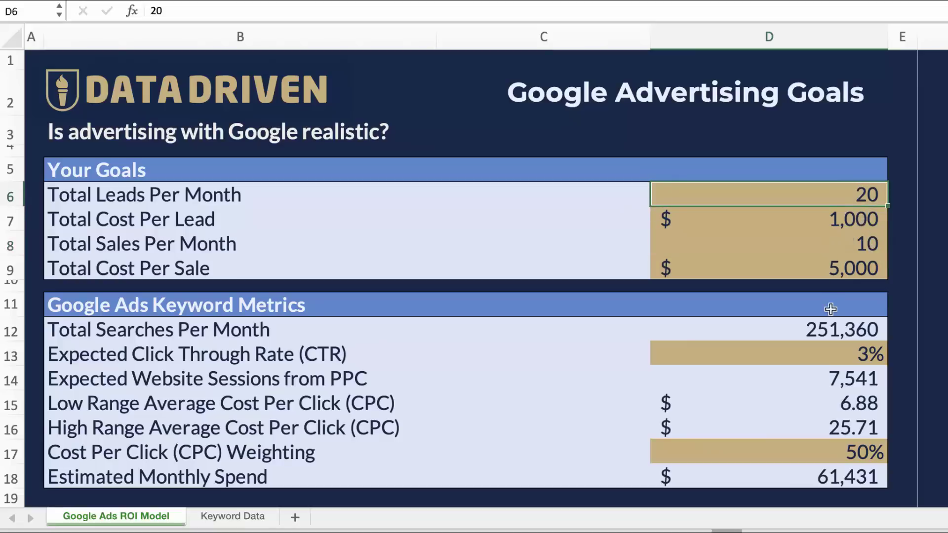
- Set the Expected Click Through Rate to 2% and review the total searches, website sessions and low and high range average CPC
click(841, 347)
text(2)
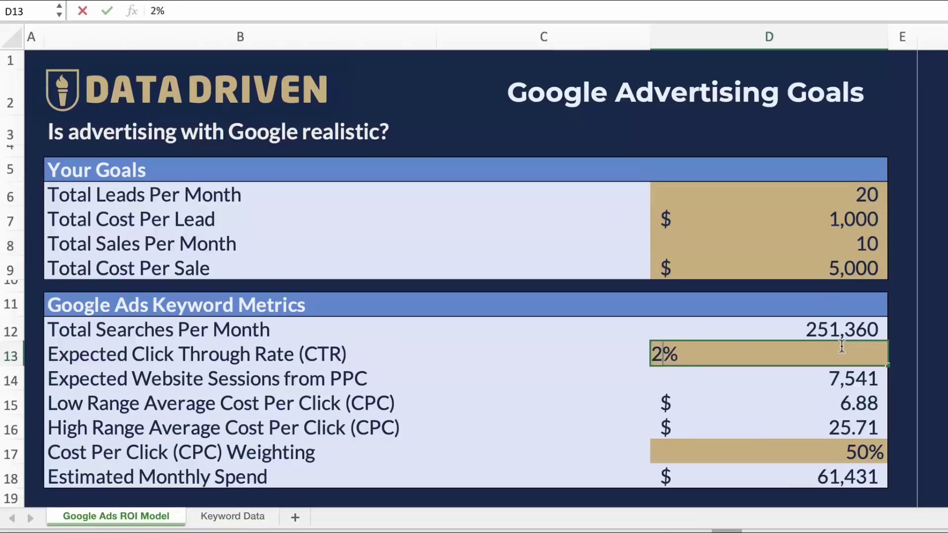
key(Return)
click(822, 332)
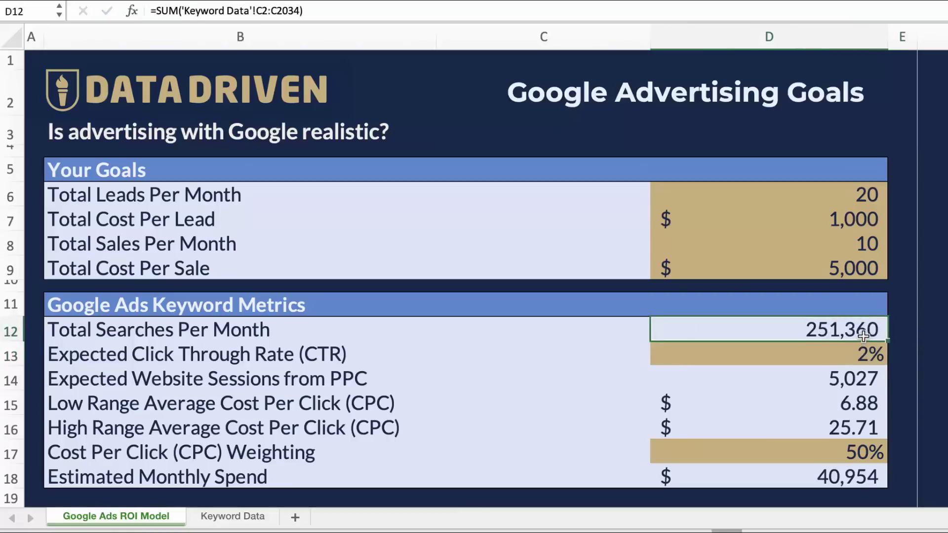
click(849, 388)
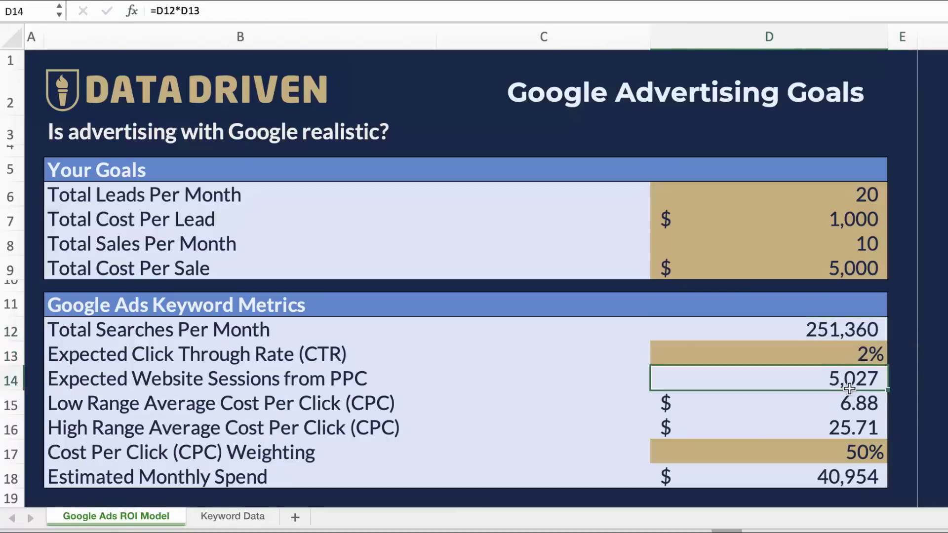
scroll(851, 390, down, 3)
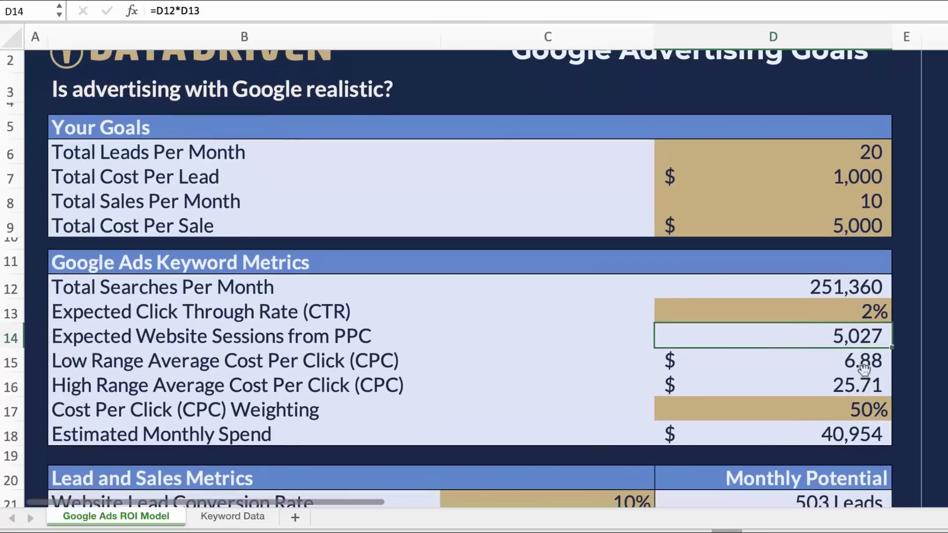
click(863, 363)
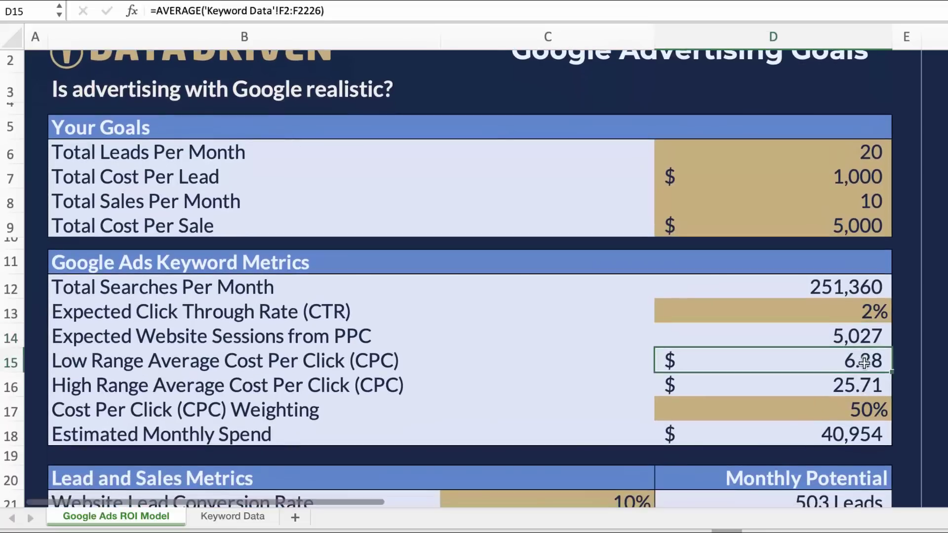
click(861, 385)
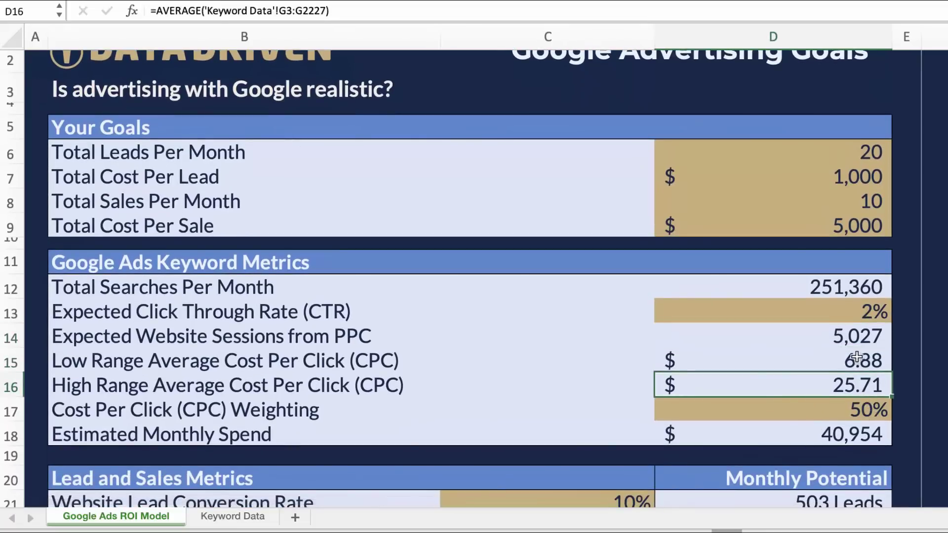
- Set the Cost Per Click (CPC) Weighting in the Google Ads Keyword Metrics to 100%
click(859, 410)
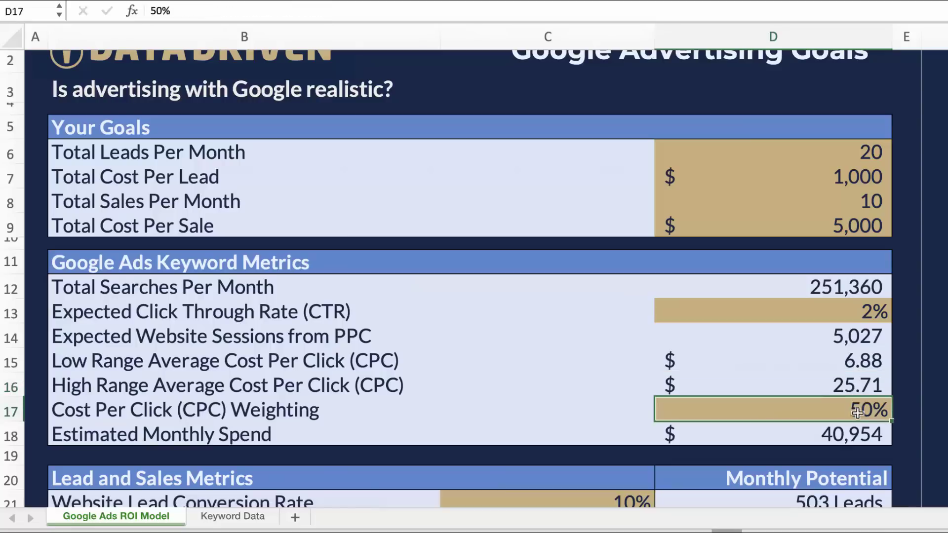
click(158, 11)
key(BackSpace)
text(100)
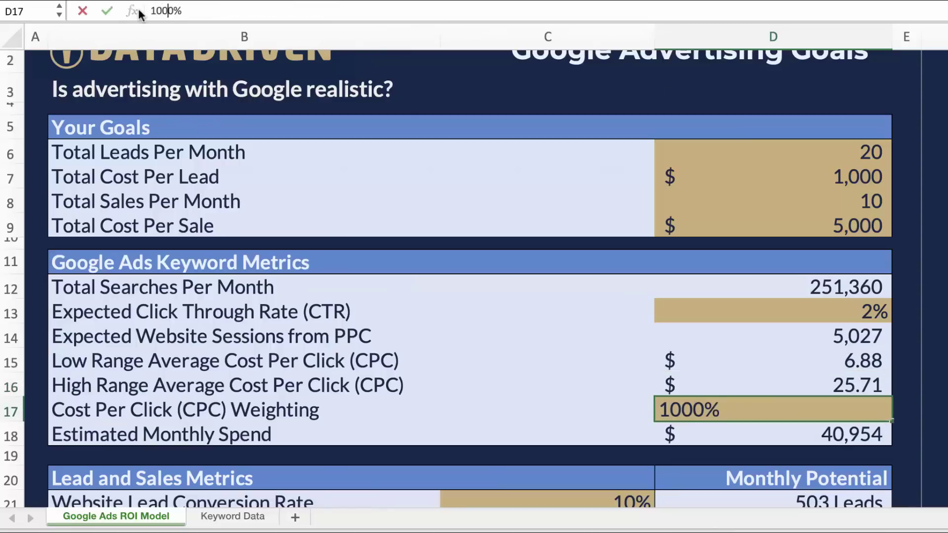
key(BackSpace)
key(Return)
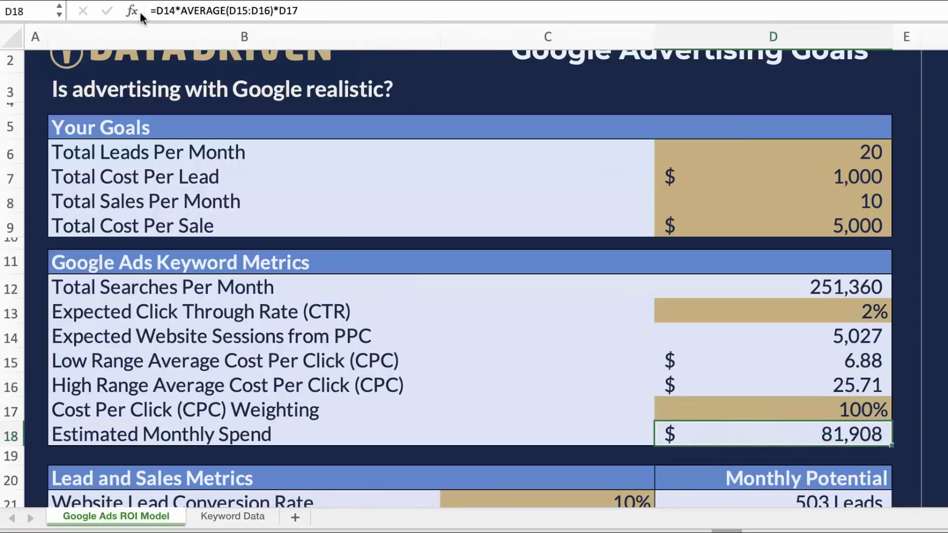
- Set the Website Lead Conversion Rate in the Lead and Sales Metrics to 2% and check it alongside the Sales Close Rate
scroll(558, 256, down, 5)
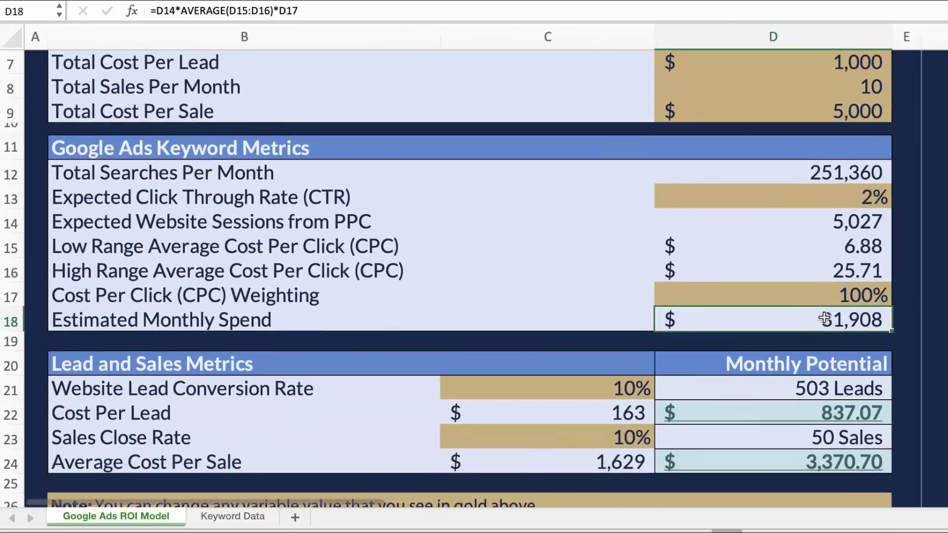
click(822, 391)
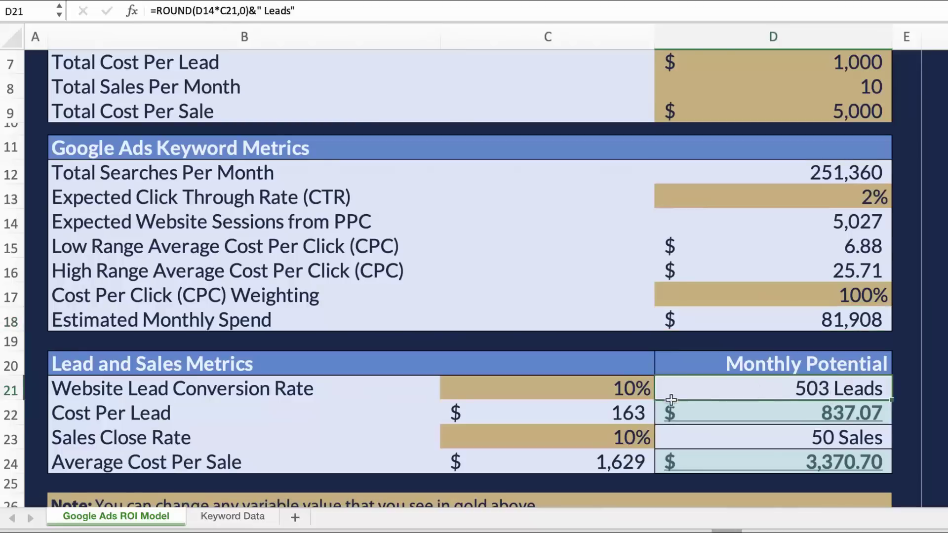
click(620, 390)
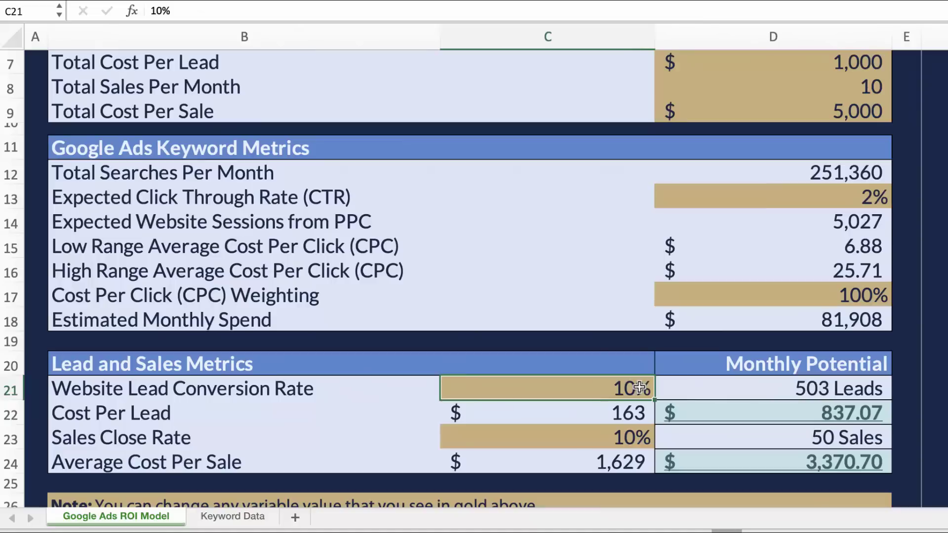
key(F2)
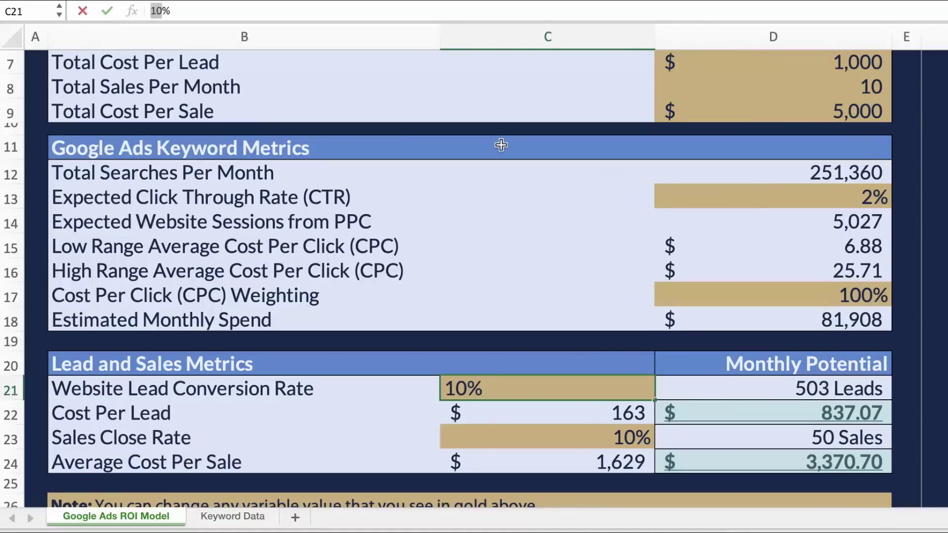
text(2)
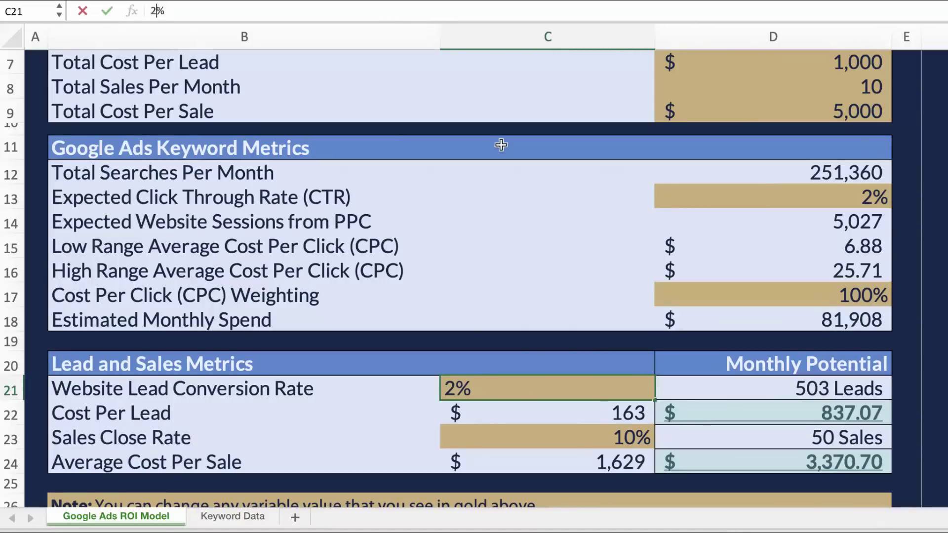
key(Return)
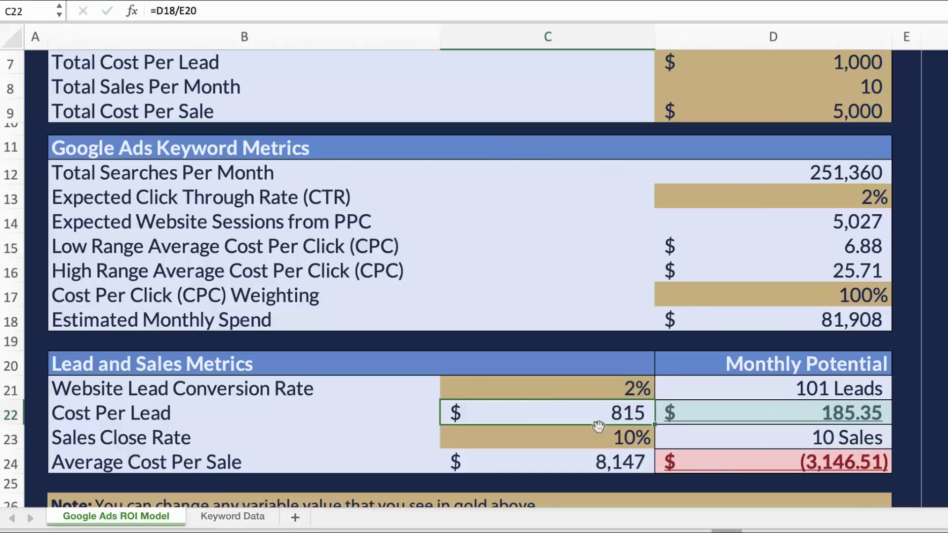
click(615, 444)
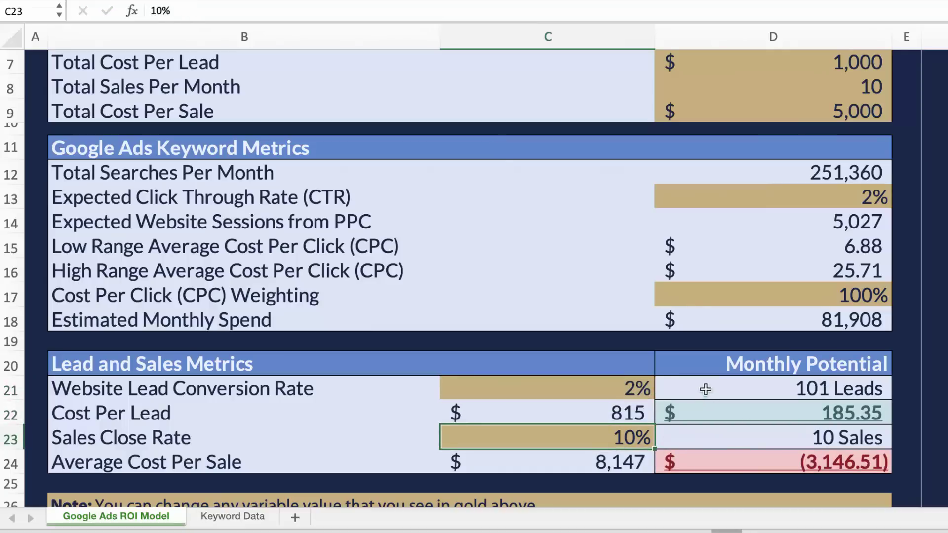
key(Up)
key(Up)
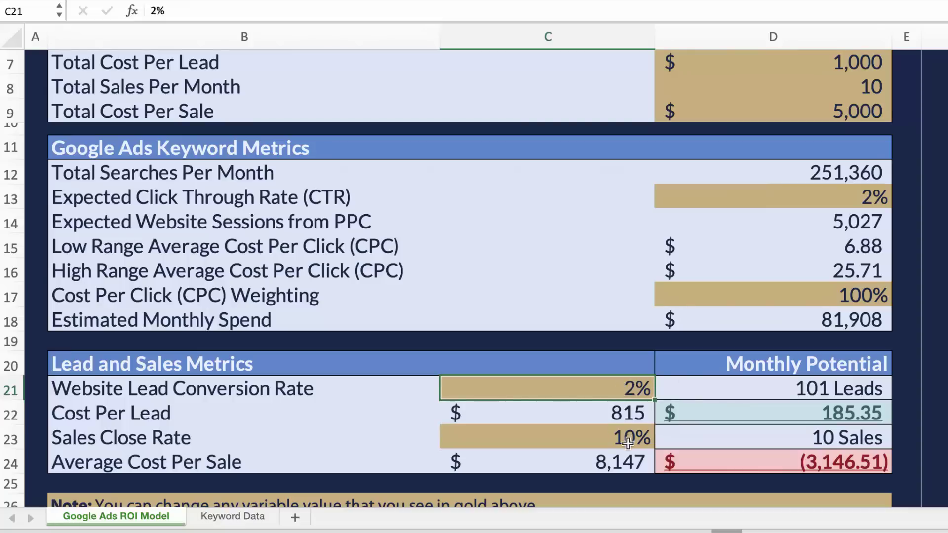
- Set the Sales Close Rate in the Lead and Sales Metrics to 35% as a test scenario
key(Down)
key(Down)
text(35)
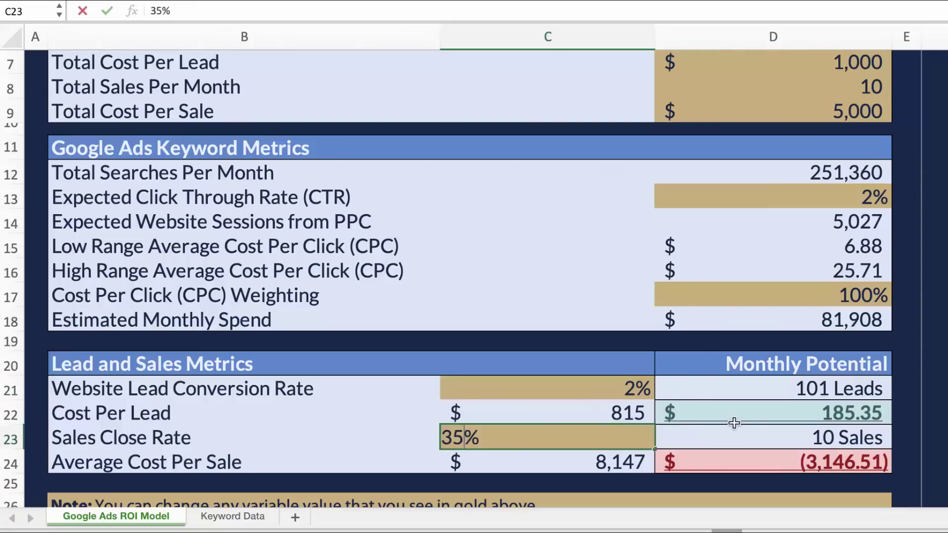
key(Return)
key(Up)
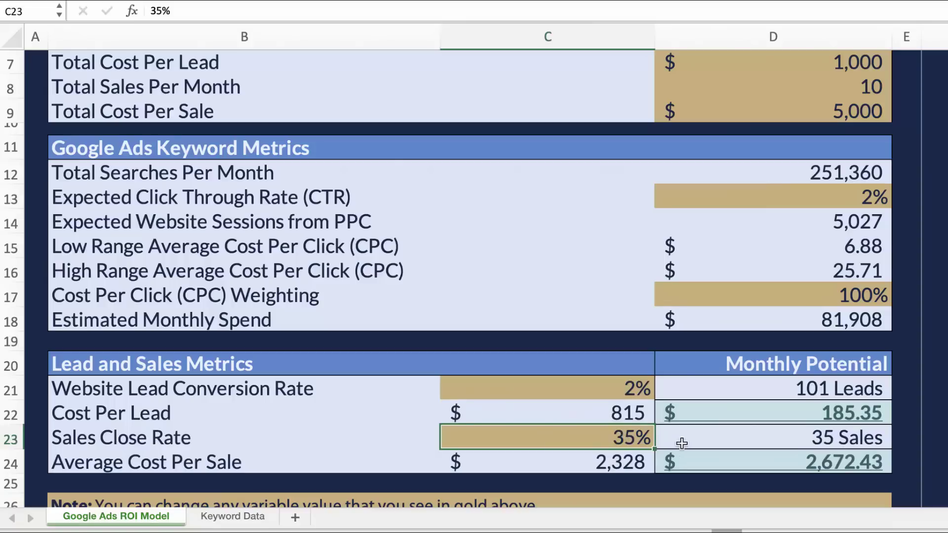
- Set the Sales Close Rate to 20% and check the monthly potential for cost per sale and cost per lead against the sales goal
text(20)
key(Return)
click(822, 460)
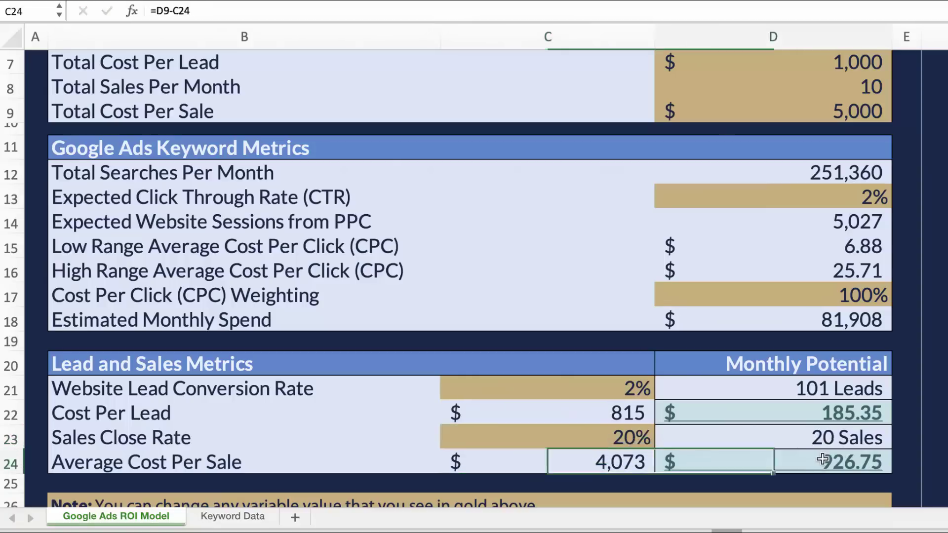
click(836, 415)
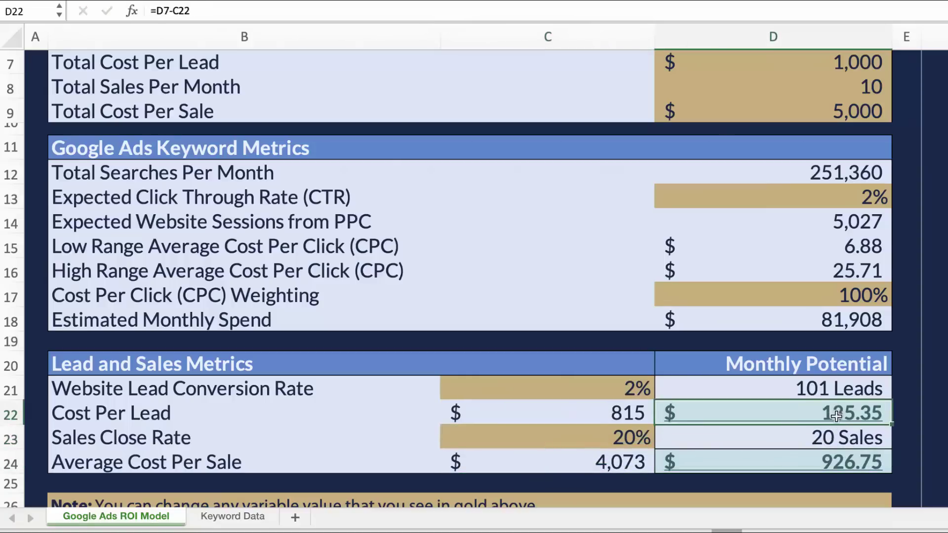
click(797, 86)
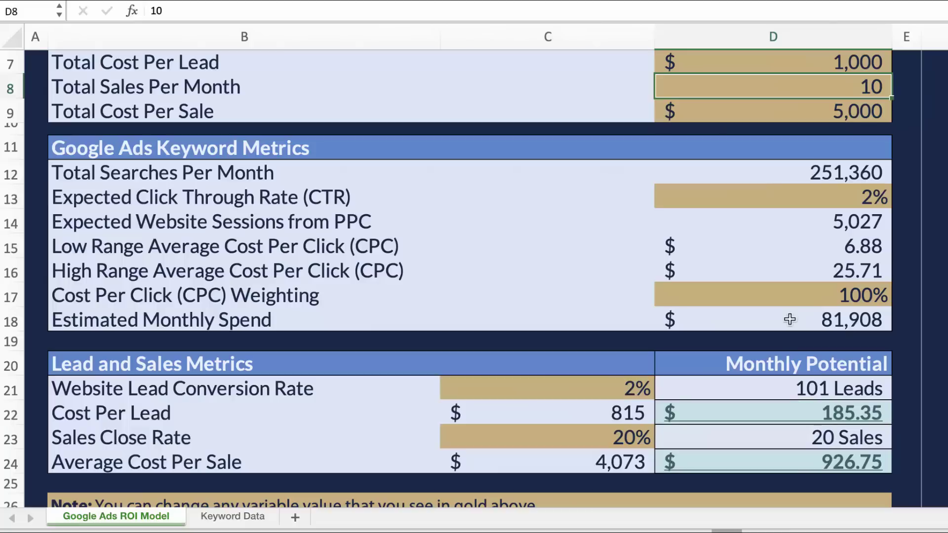
click(832, 460)
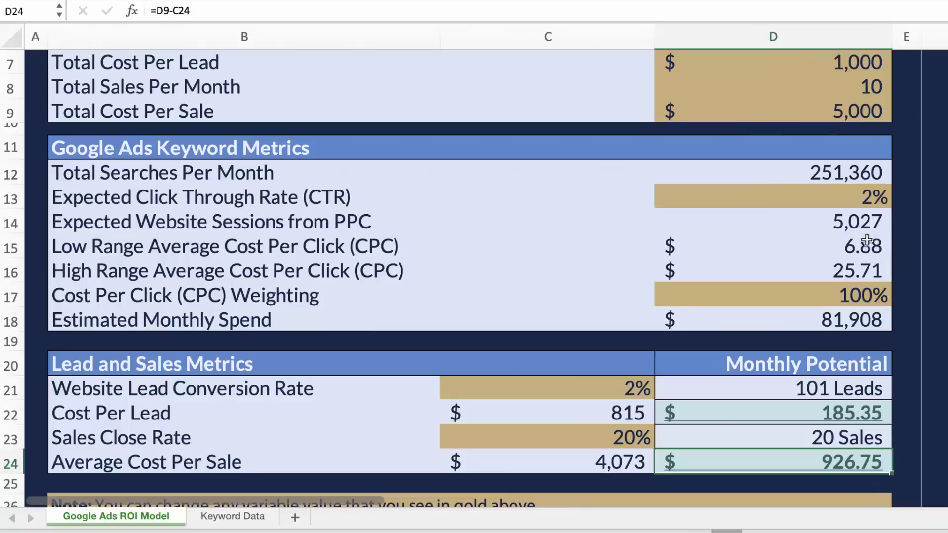
- Review the lead and sales goals alongside the Sales Close Rate and Website Lead Conversion Rate
scroll(867, 240, up, 3)
drag(869, 259, 871, 148)
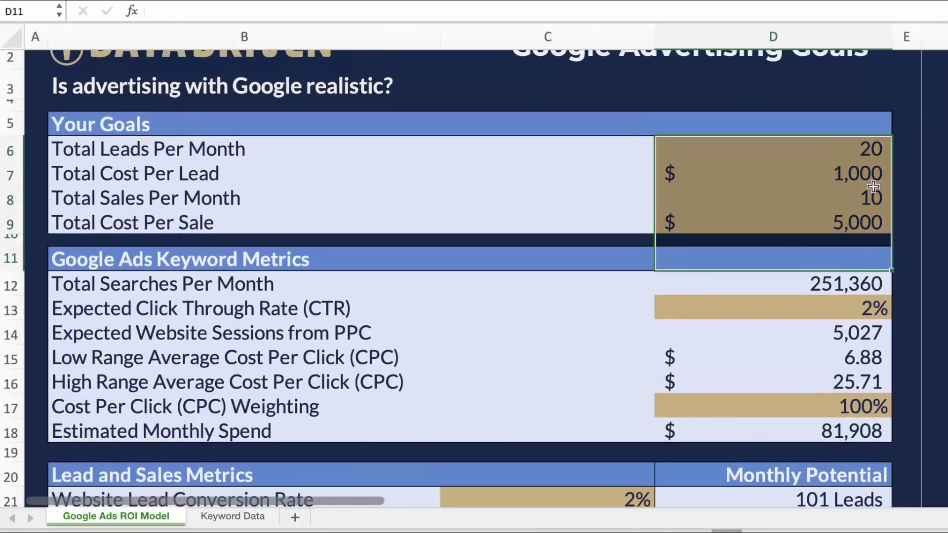
click(857, 171)
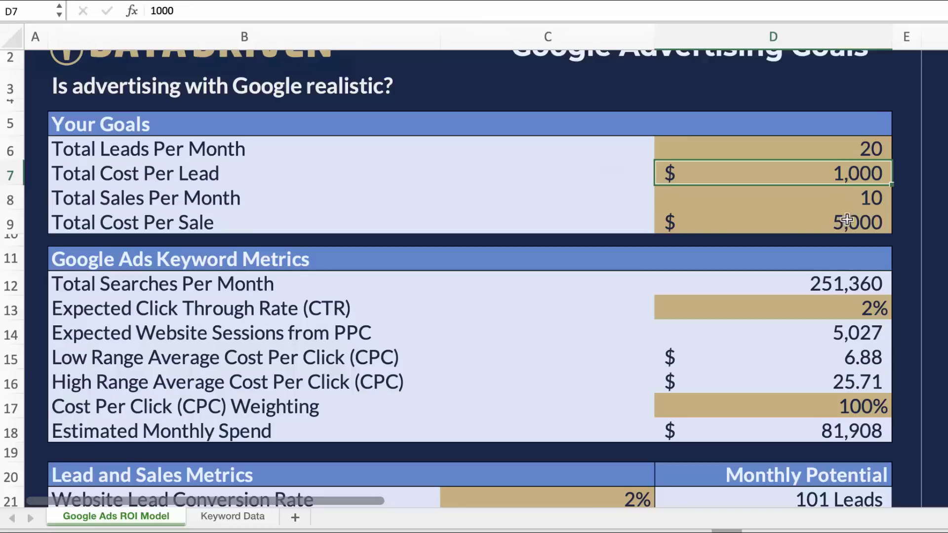
scroll(844, 219, down, 5)
scroll(858, 242, down, 1)
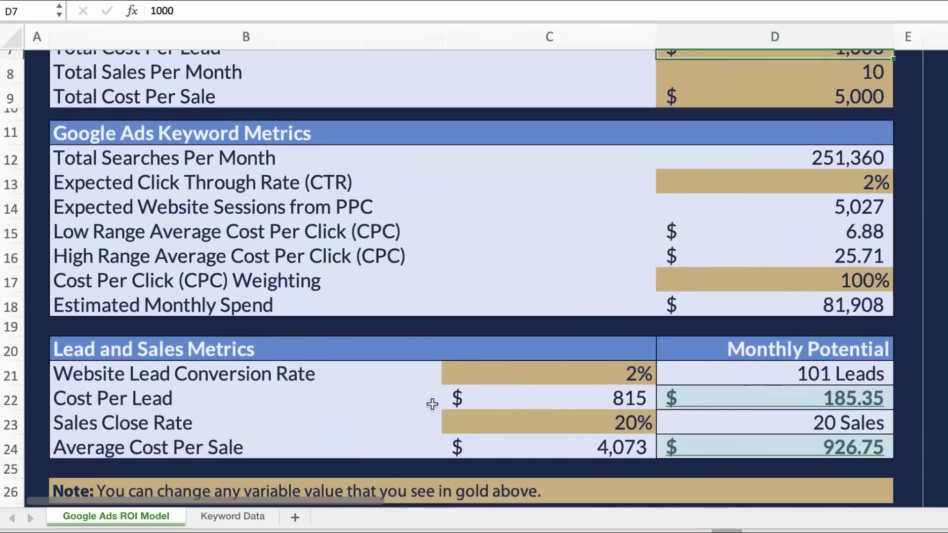
click(520, 427)
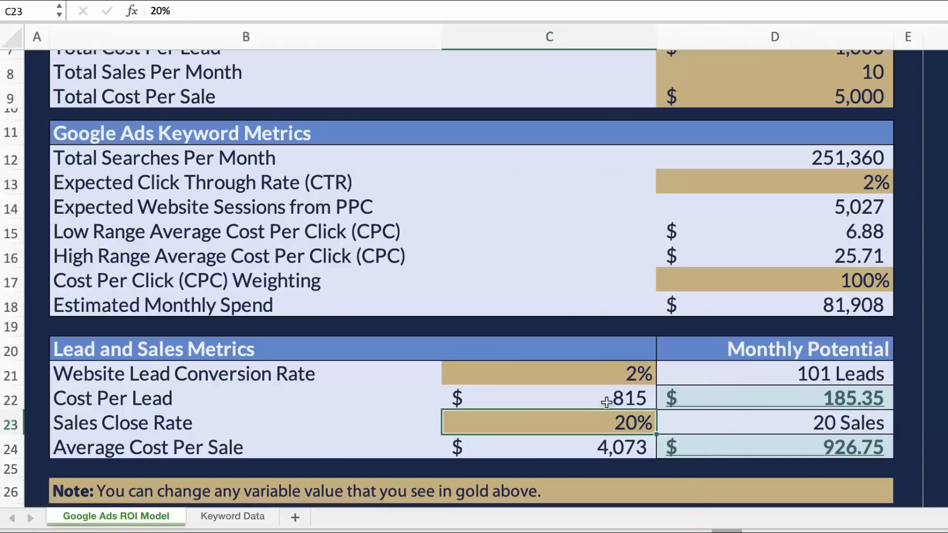
click(602, 373)
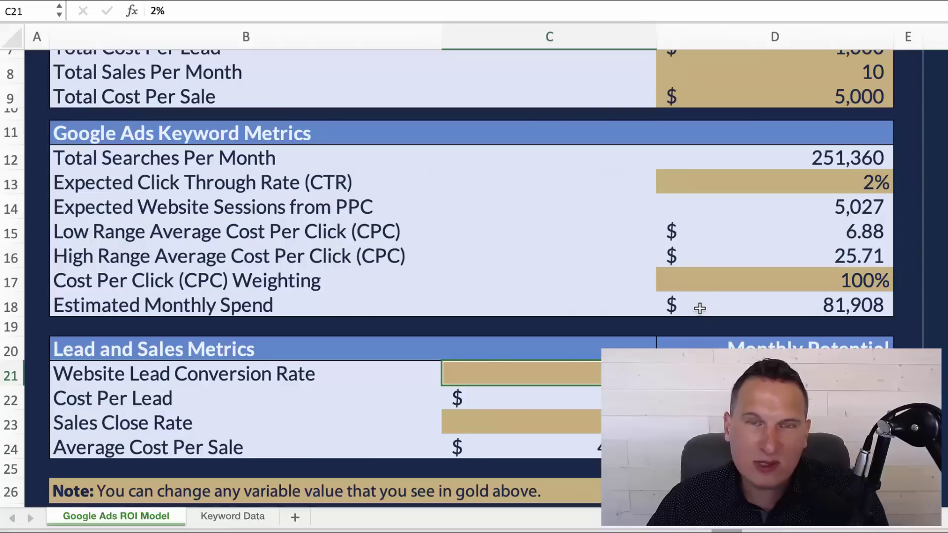
scroll(714, 303, up, 5)
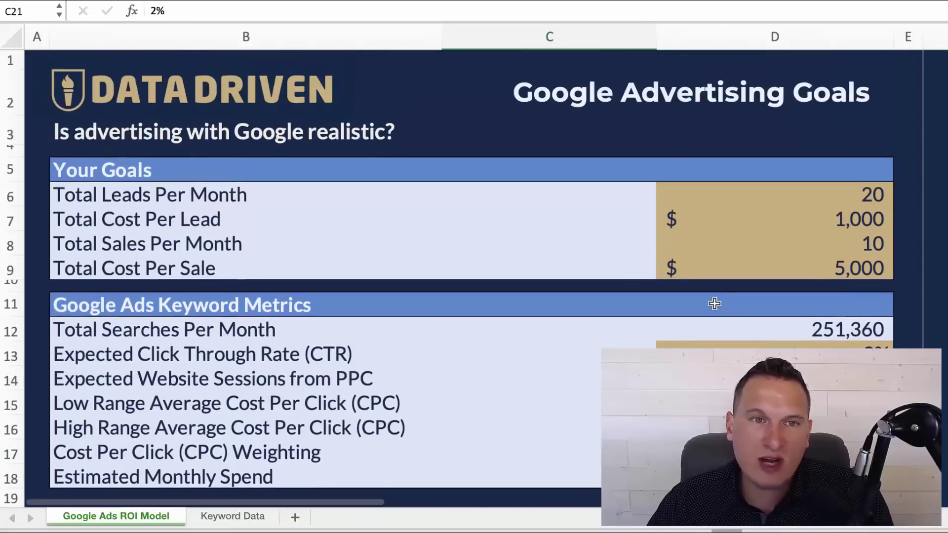